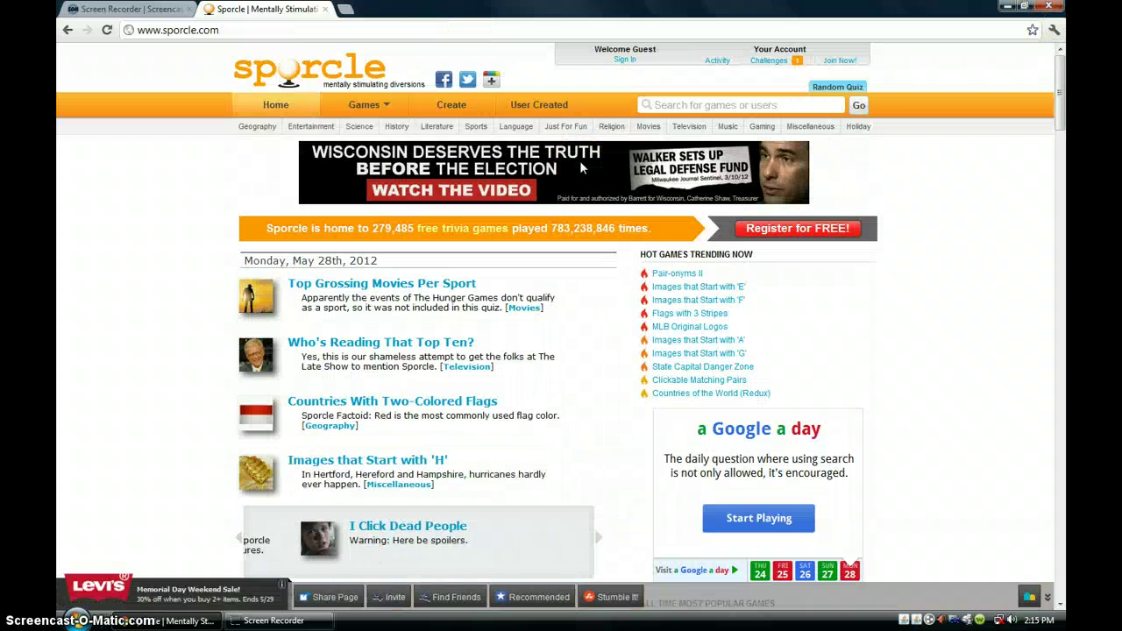
- Open the new account registration form and review its sign-up fields
{"action": "left_click", "coordinate": [622, 61]}
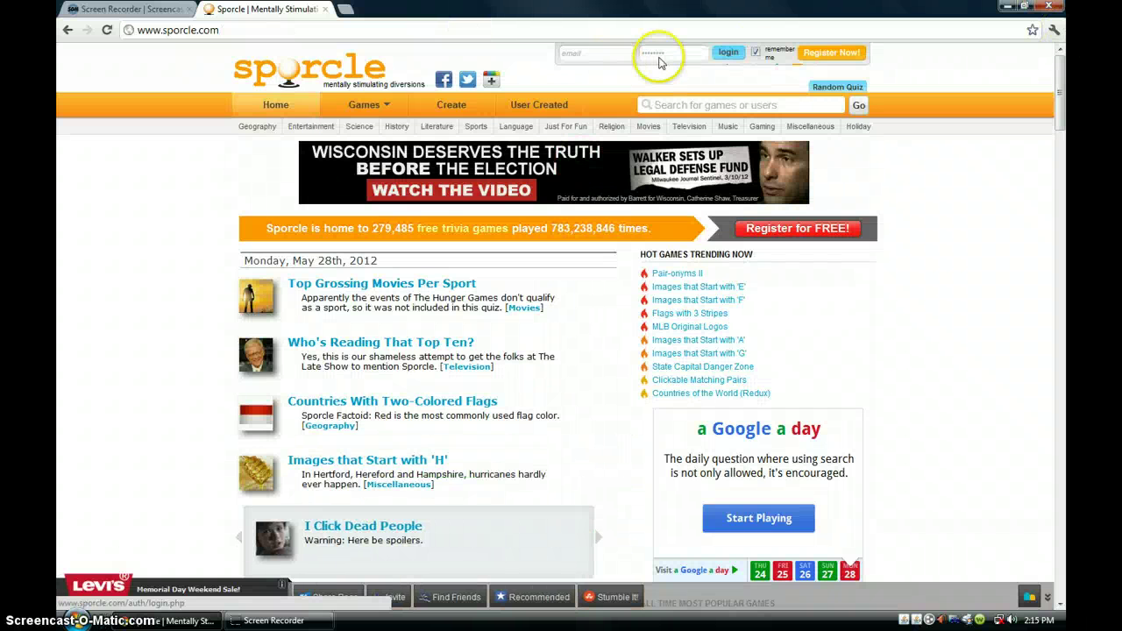
{"action": "left_click", "coordinate": [840, 56]}
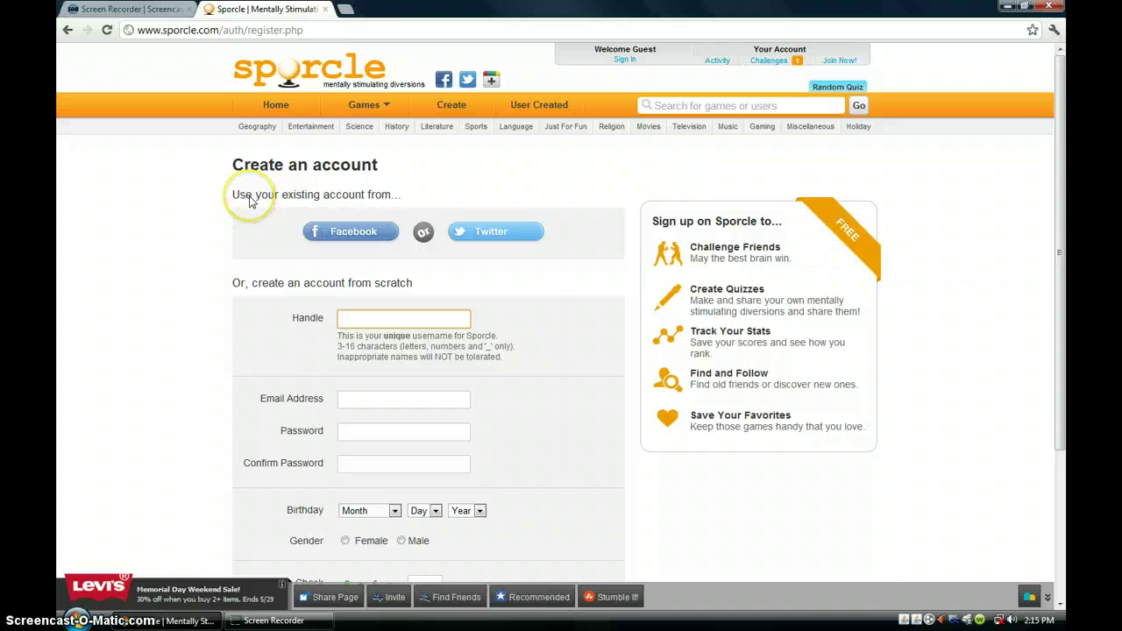
{"action": "scroll", "coordinate": [500, 306], "scroll_direction": "down", "scroll_amount": 2}
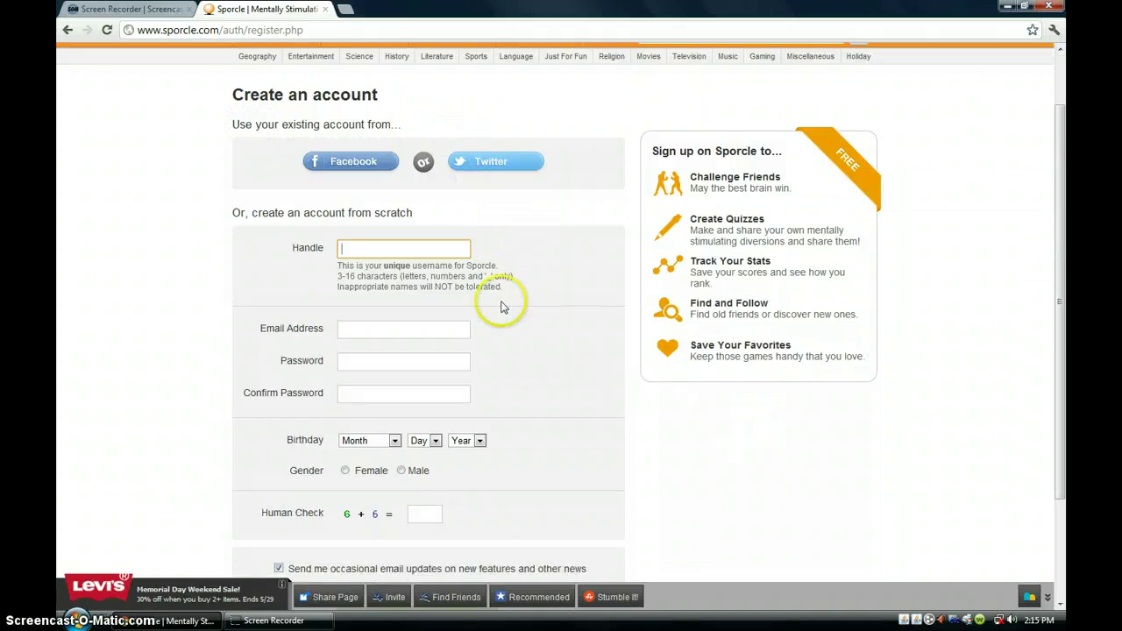
{"action": "scroll", "coordinate": [504, 305], "scroll_direction": "down", "scroll_amount": 2}
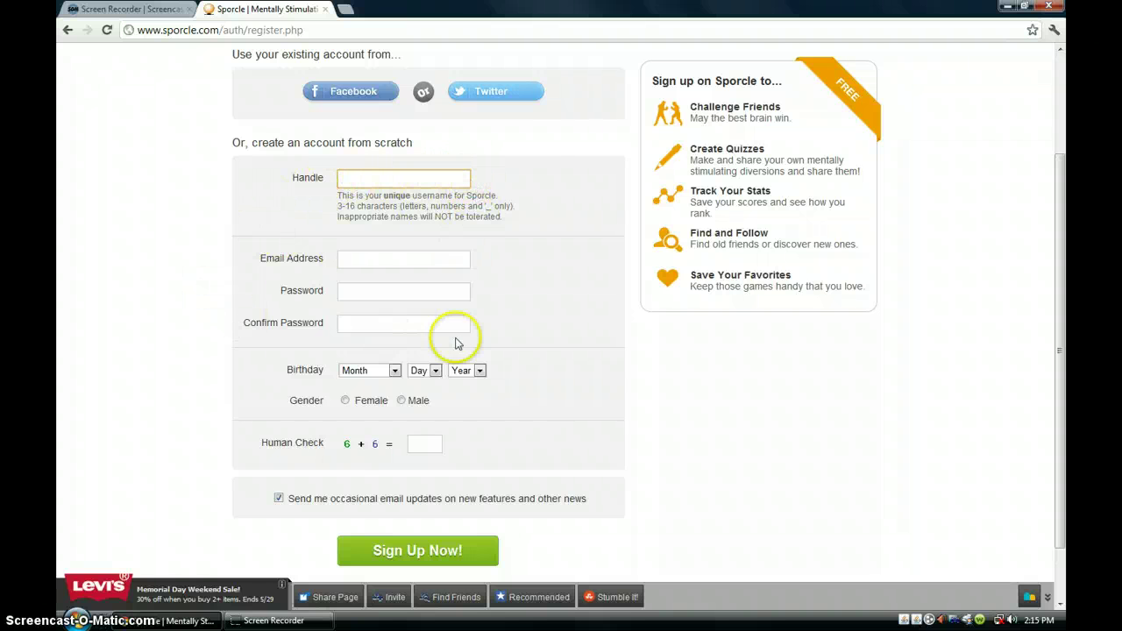
{"action": "scroll", "coordinate": [482, 344], "scroll_direction": "down", "scroll_amount": 2}
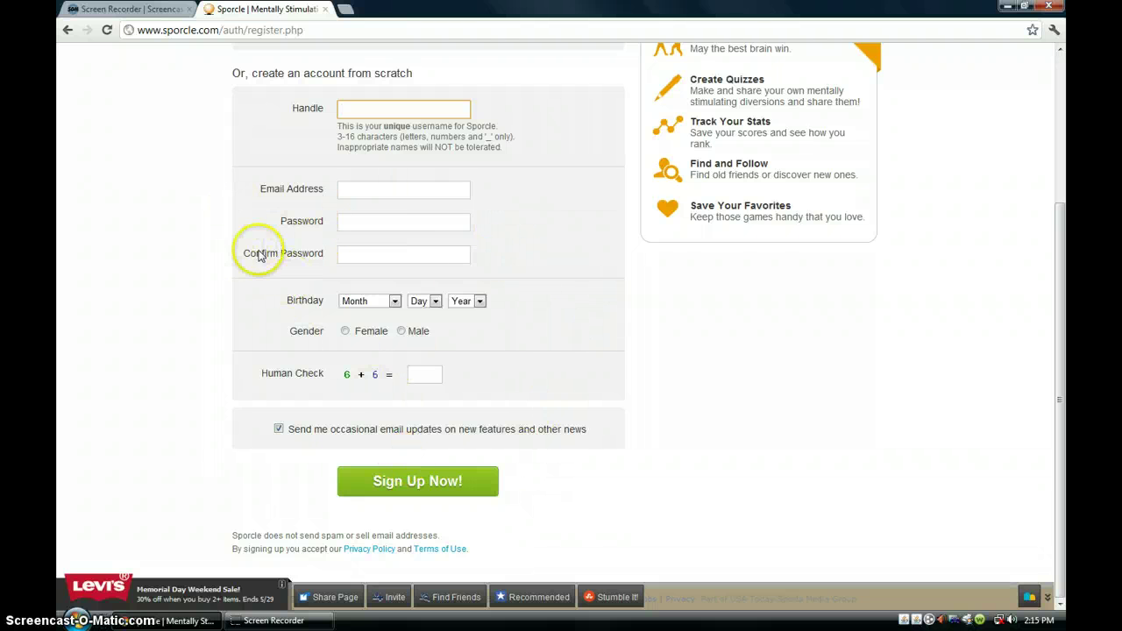
{"action": "scroll", "coordinate": [524, 379], "scroll_direction": "up", "scroll_amount": 3}
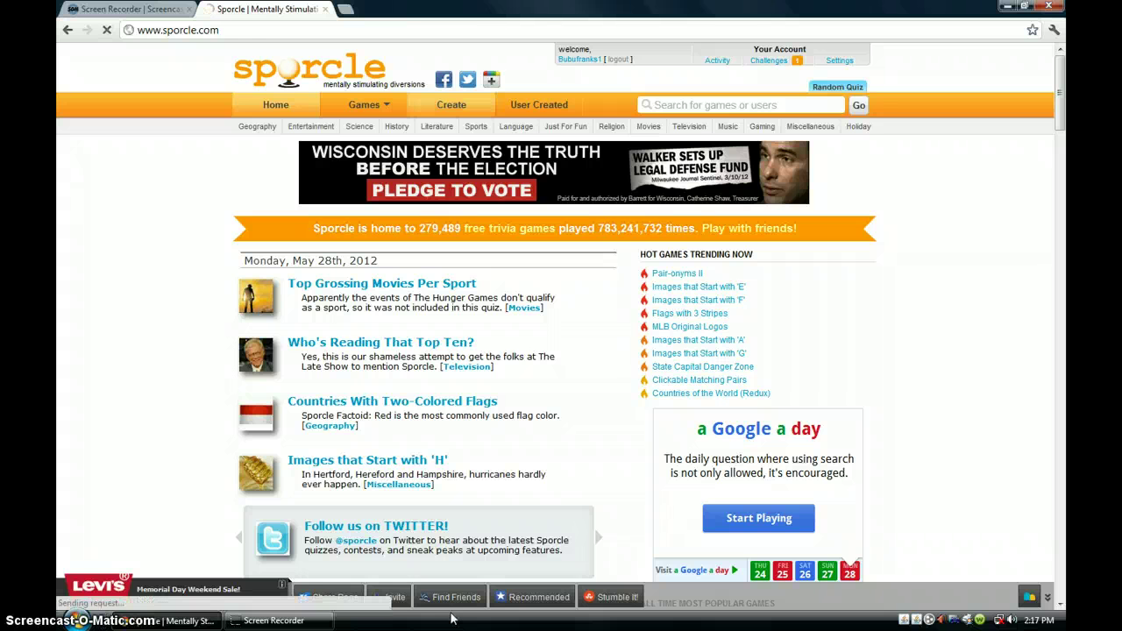
- Start a new game in the Game Creation Center and name it Cats
{"action": "left_click", "coordinate": [441, 105]}
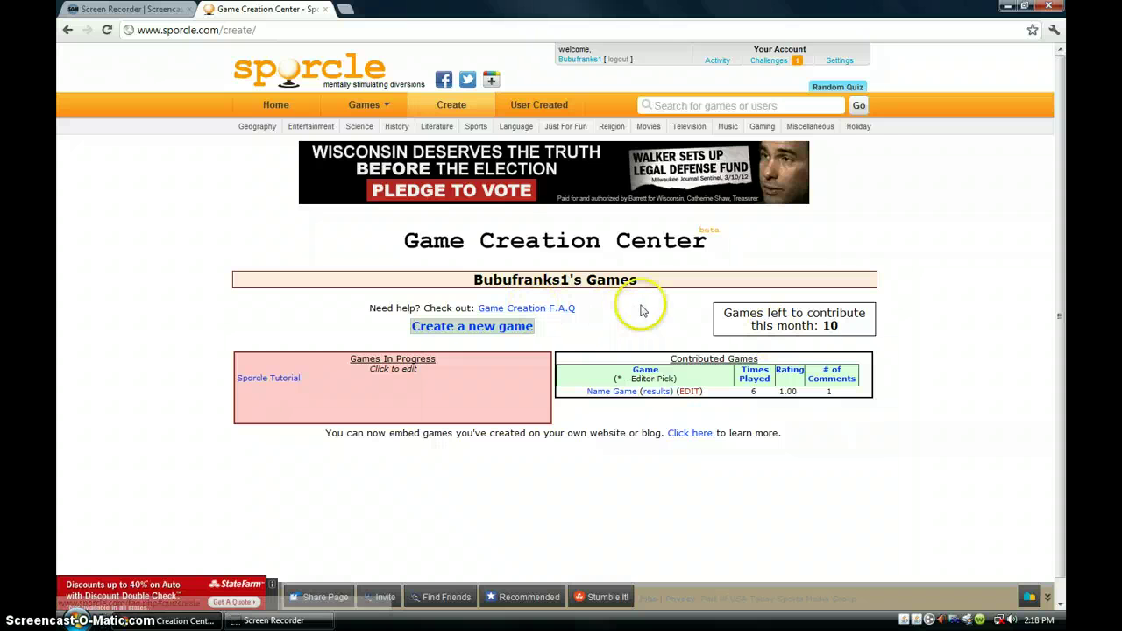
{"action": "left_click", "coordinate": [466, 327]}
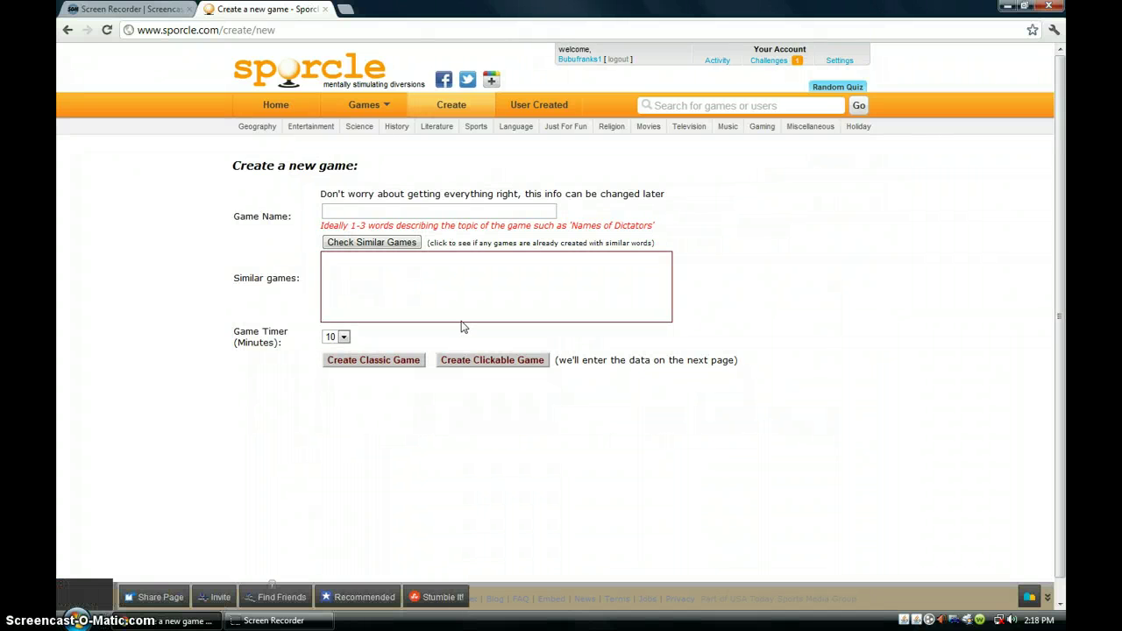
{"action": "left_click", "coordinate": [323, 212]}
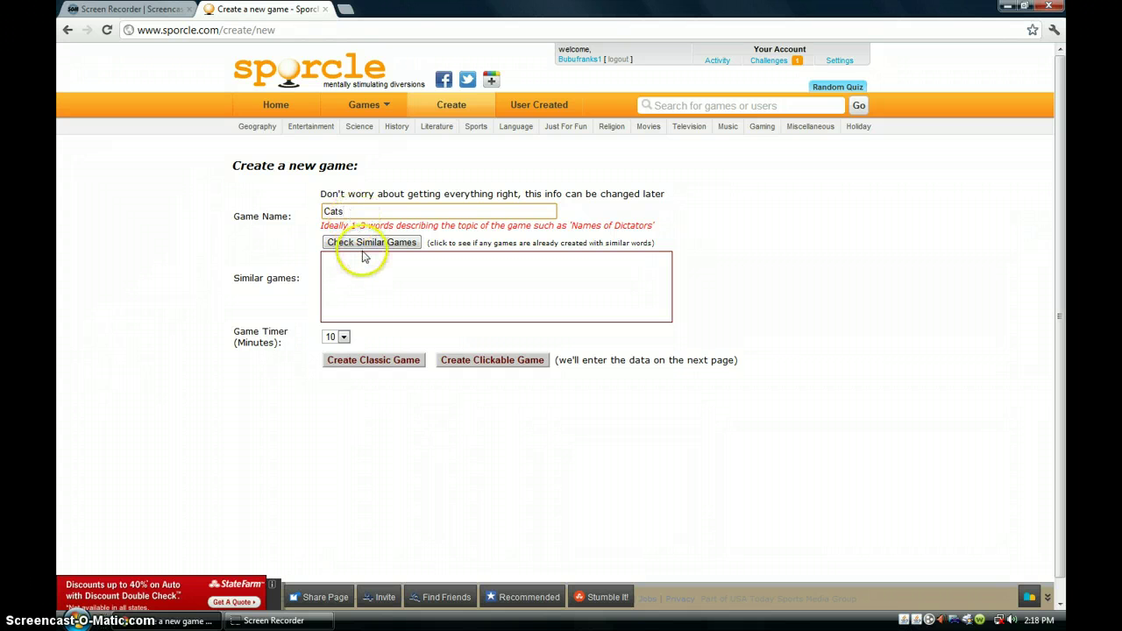
- Check for existing games similar to the name Cats and look through the resulting list
{"action": "left_click", "coordinate": [364, 243]}
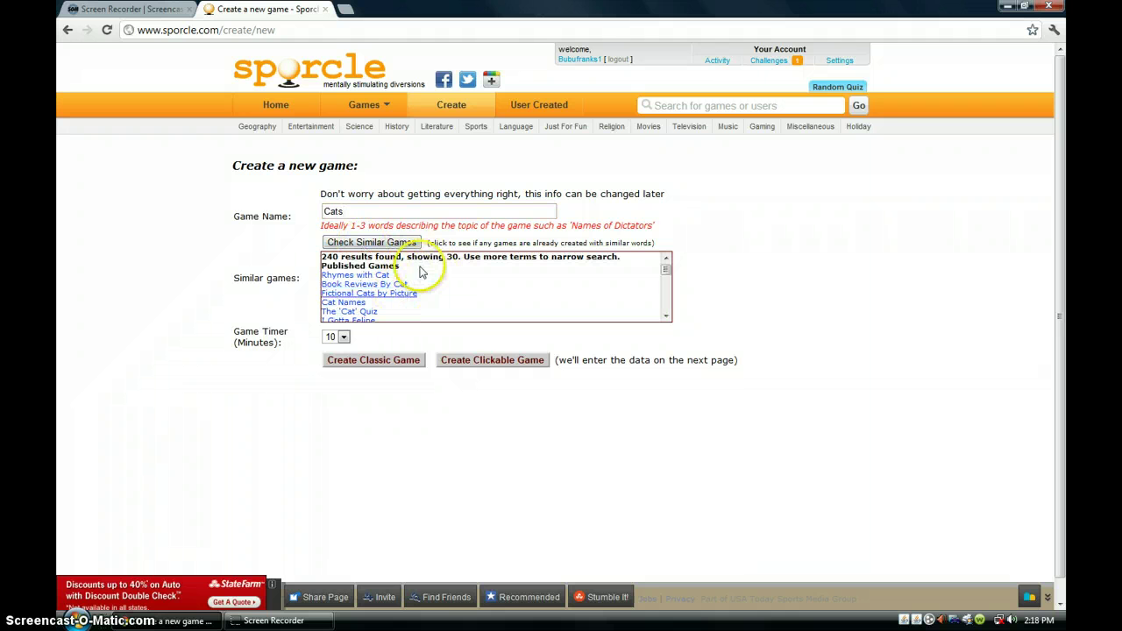
{"action": "scroll", "coordinate": [422, 275], "scroll_direction": "down", "scroll_amount": 3}
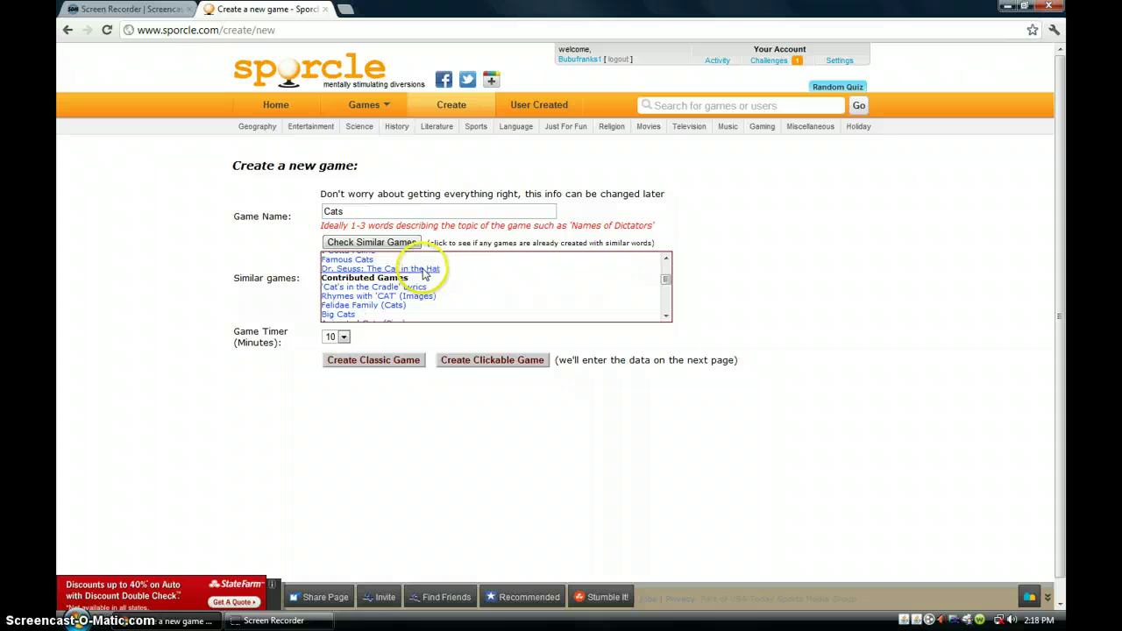
{"action": "scroll", "coordinate": [370, 302], "scroll_direction": "down", "scroll_amount": 6}
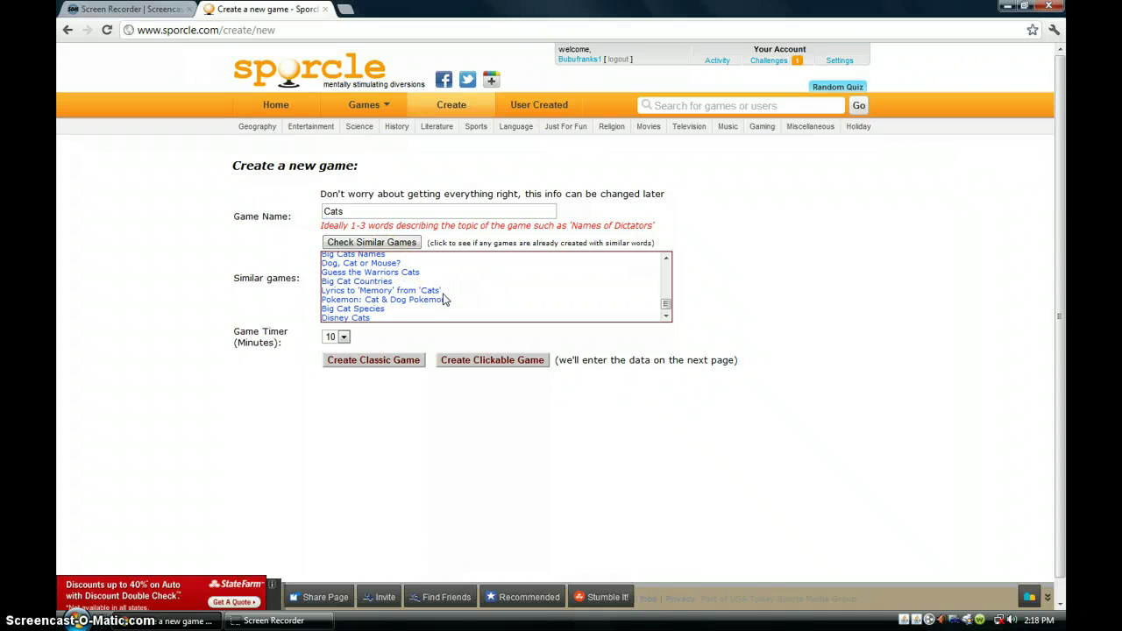
{"action": "scroll", "coordinate": [443, 299], "scroll_direction": "down", "scroll_amount": 1}
{"action": "scroll", "coordinate": [442, 289], "scroll_direction": "up", "scroll_amount": 3}
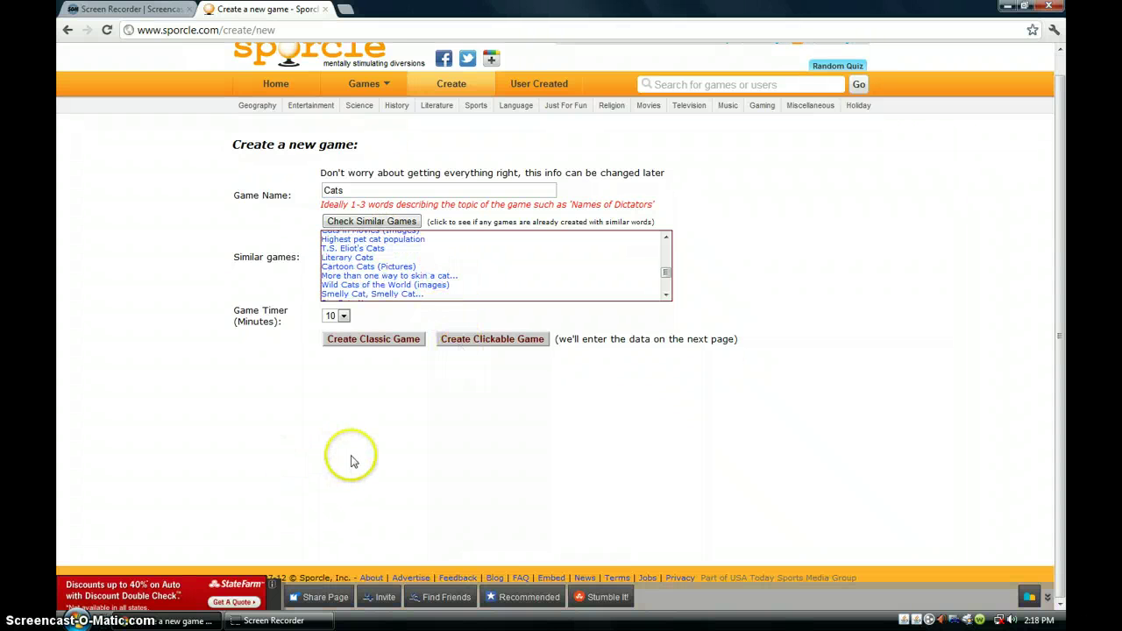
{"action": "scroll", "coordinate": [351, 460], "scroll_direction": "up", "scroll_amount": 1}
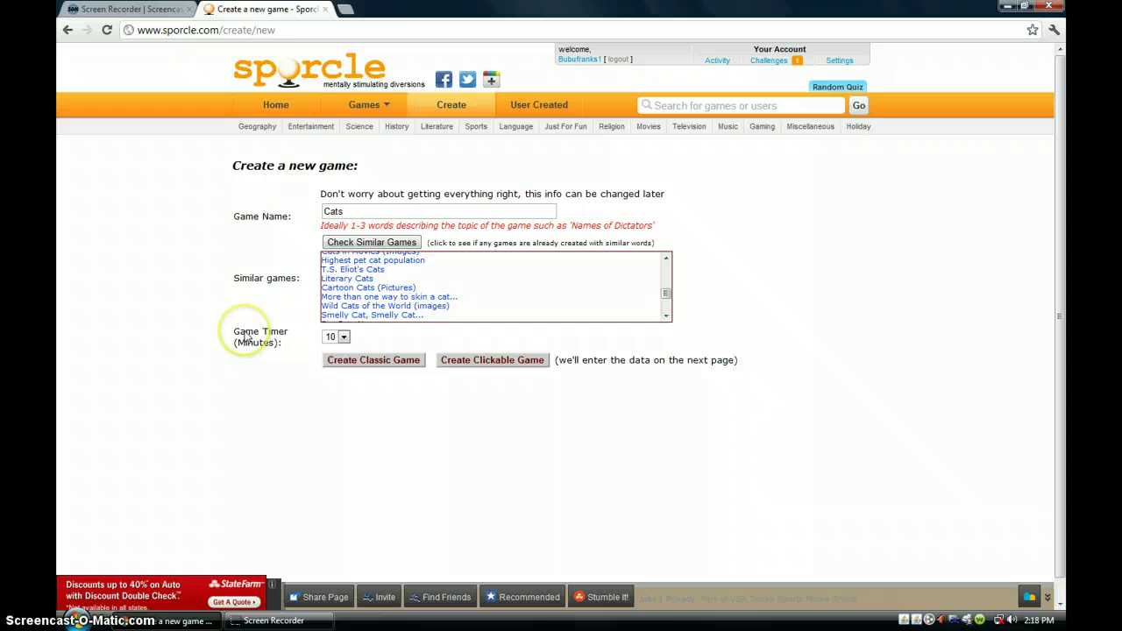
- Set the game timer to 3 minutes and create the quiz as a classic game
{"action": "left_click", "coordinate": [342, 338]}
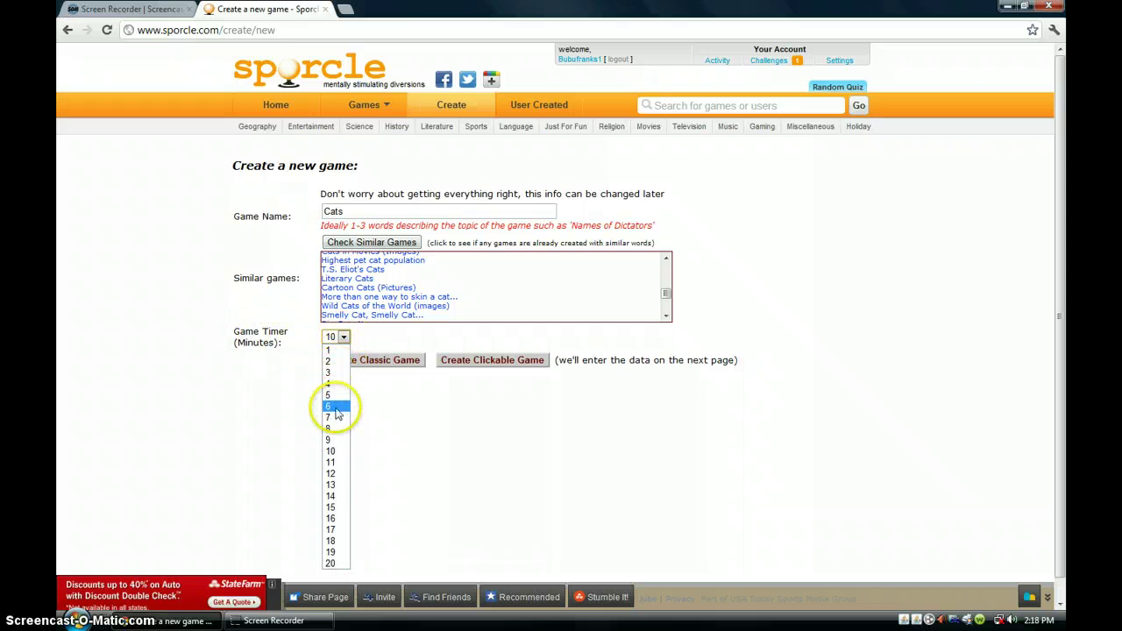
{"action": "left_click", "coordinate": [334, 372]}
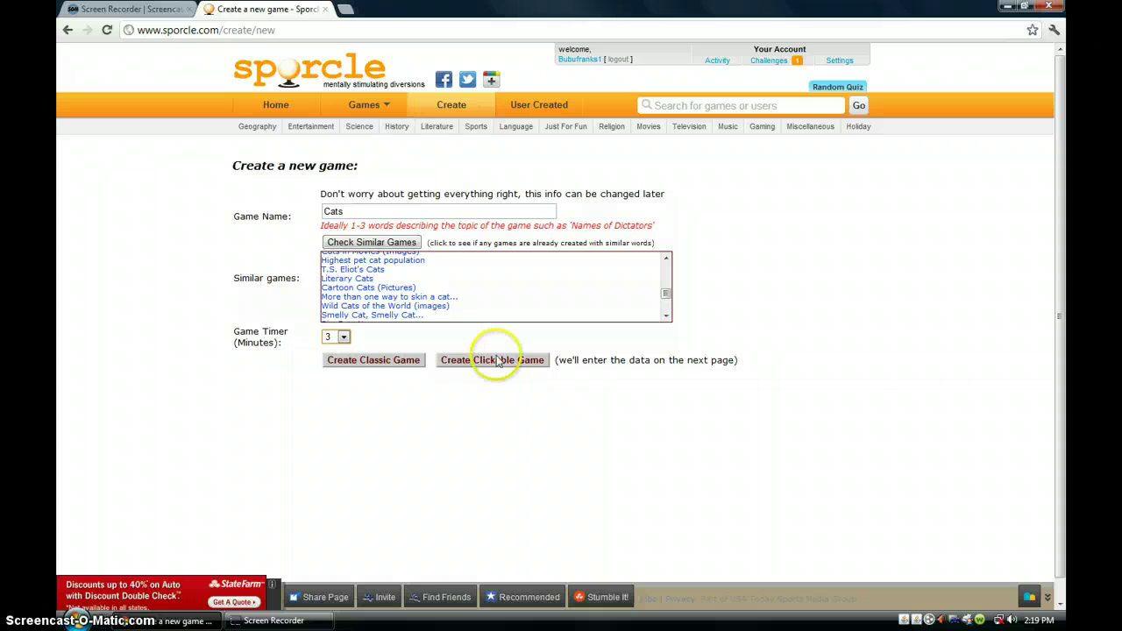
{"action": "left_click", "coordinate": [369, 363]}
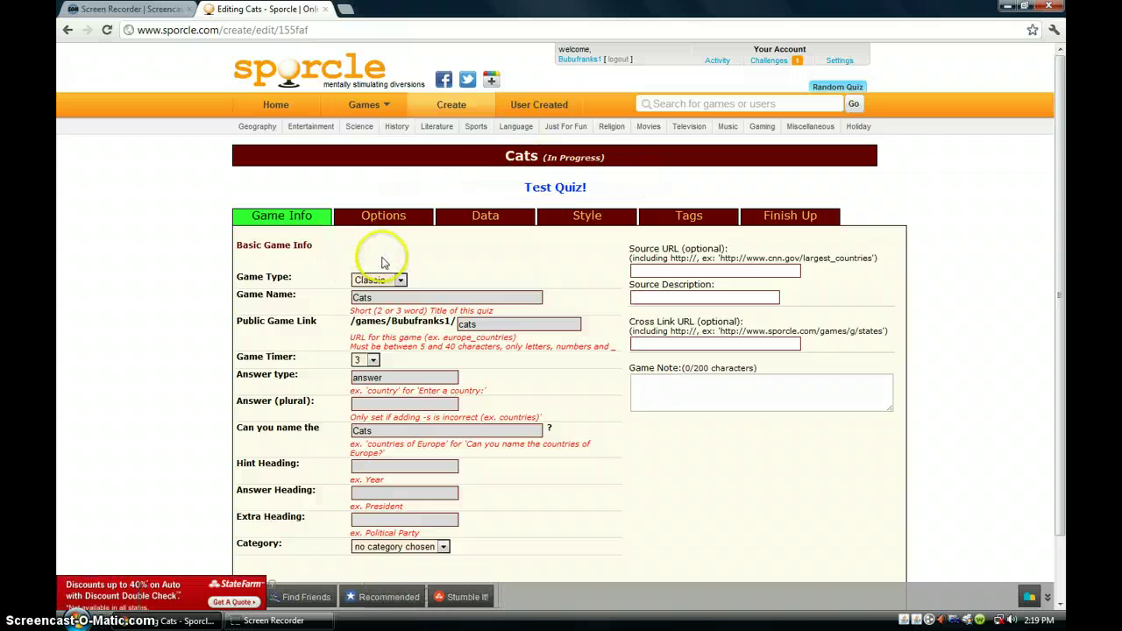
- Review the Cats quiz's basic game info fields and its game options
{"action": "scroll", "coordinate": [392, 251], "scroll_direction": "down", "scroll_amount": 1}
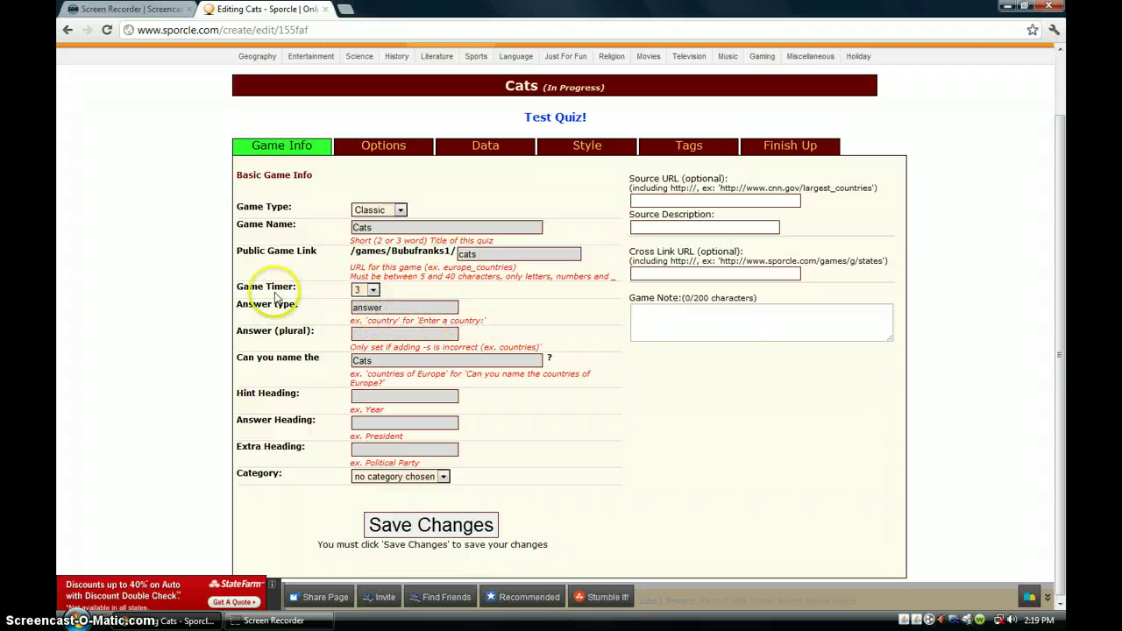
{"action": "key", "text": "BackSpace"}
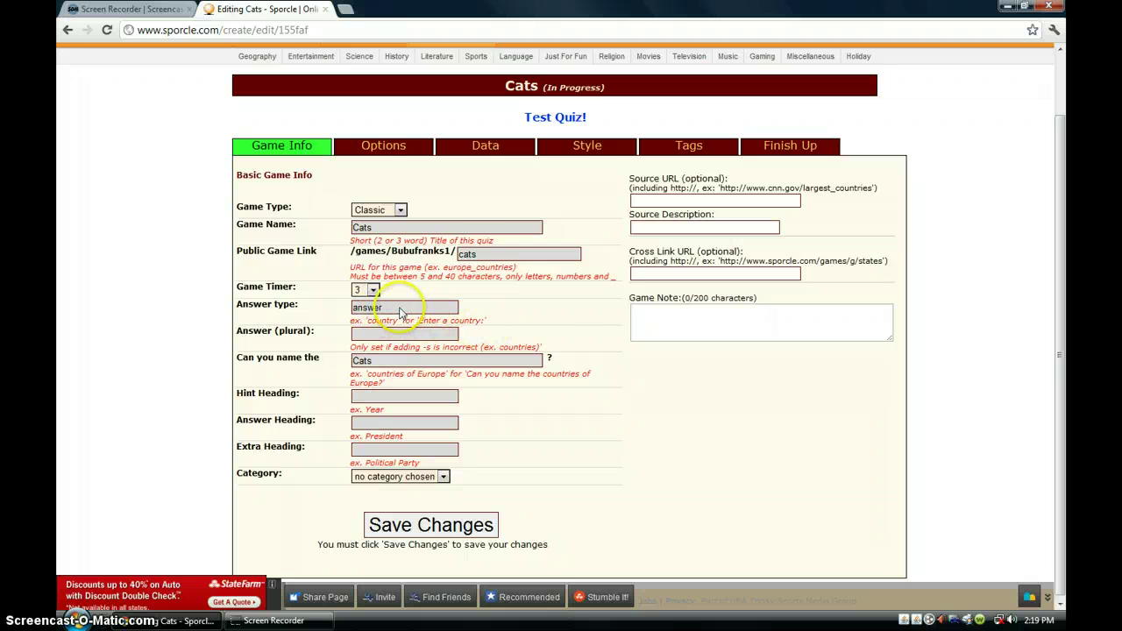
{"action": "left_click", "coordinate": [372, 143]}
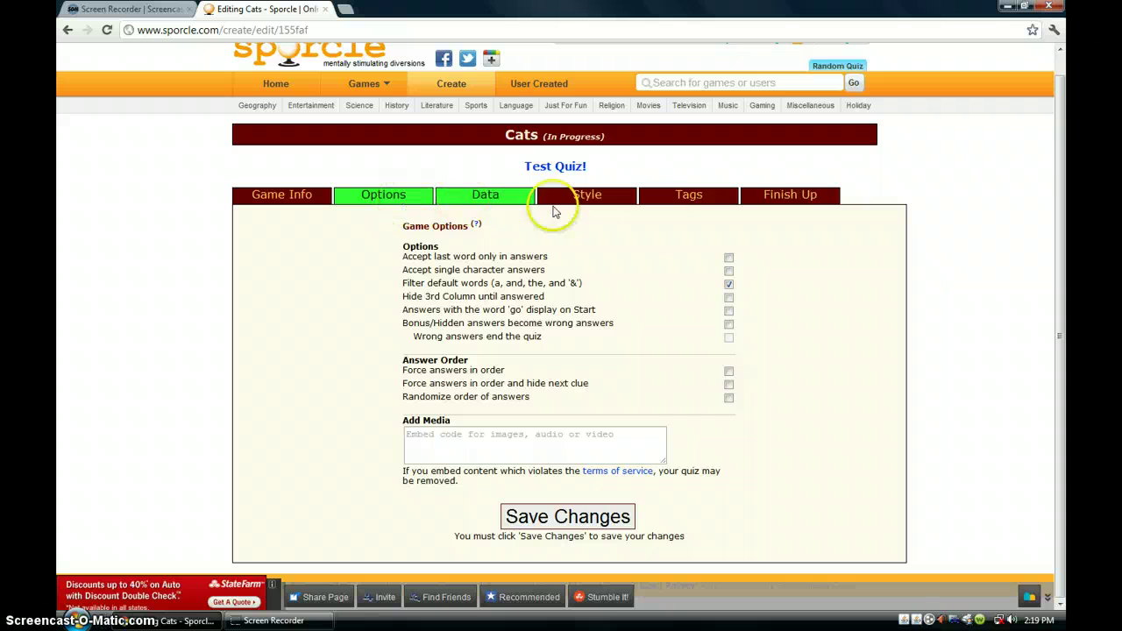
- Add a first row to the quiz data with the hint "This cat is black and white" and the answer "Calico"
{"action": "left_click", "coordinate": [443, 194]}
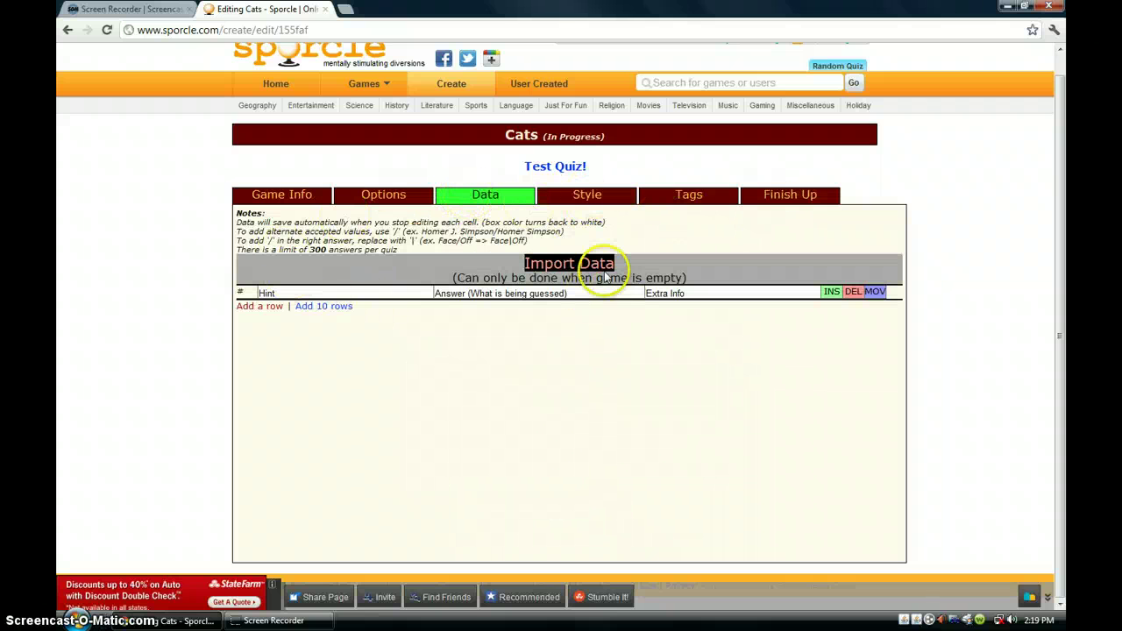
{"action": "left_click", "coordinate": [267, 306]}
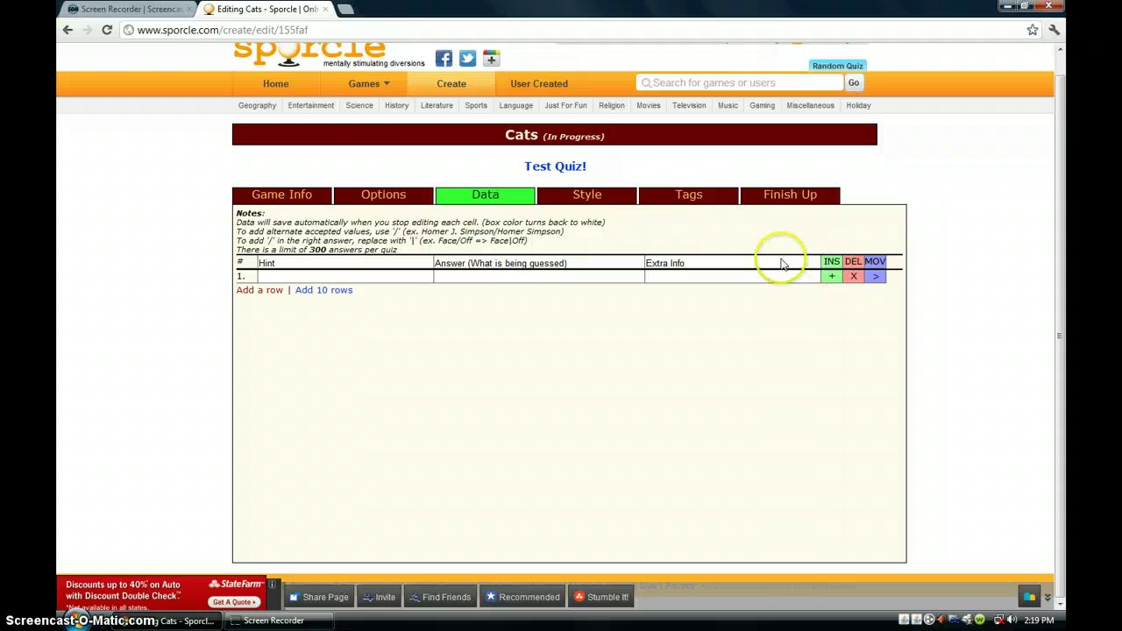
{"action": "left_click", "coordinate": [283, 278]}
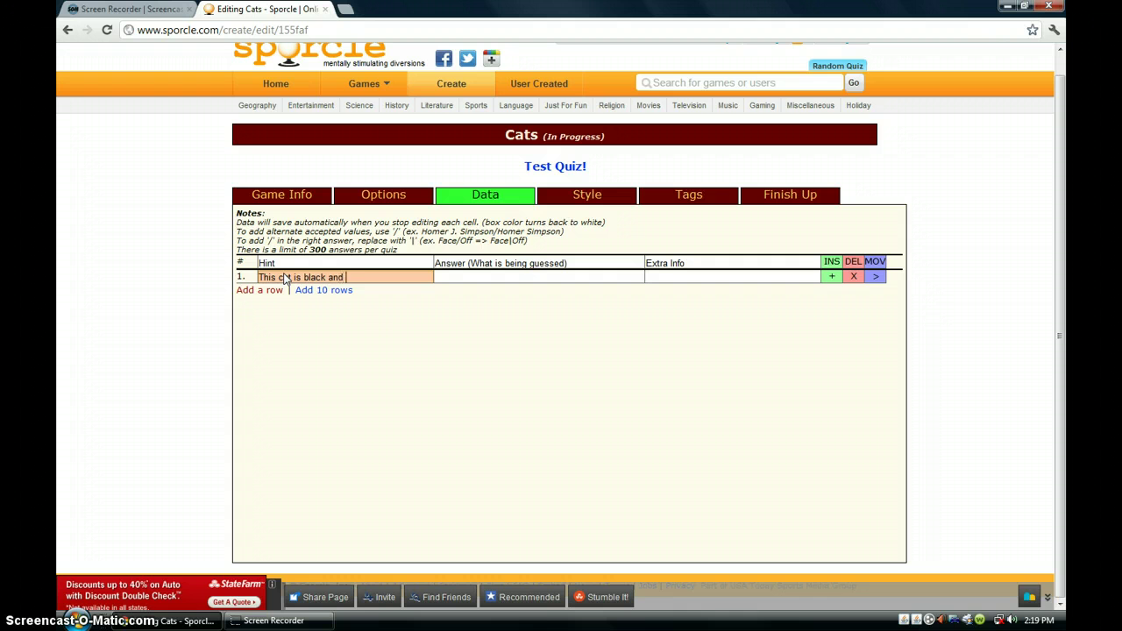
{"action": "left_click", "coordinate": [470, 278]}
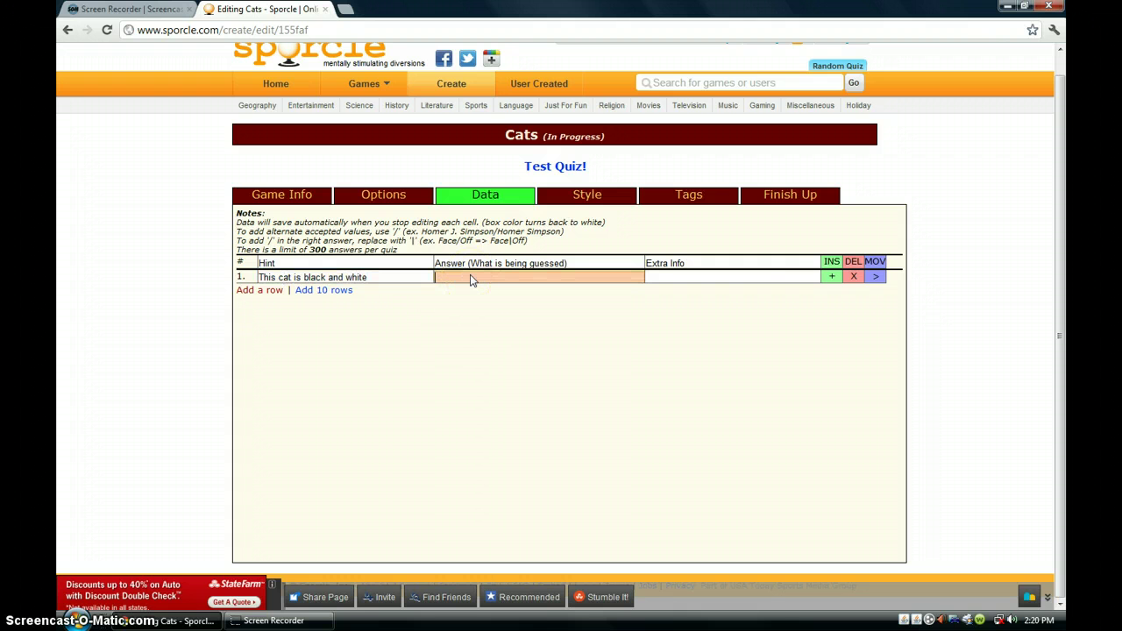
{"action": "type", "text": "Calico"}
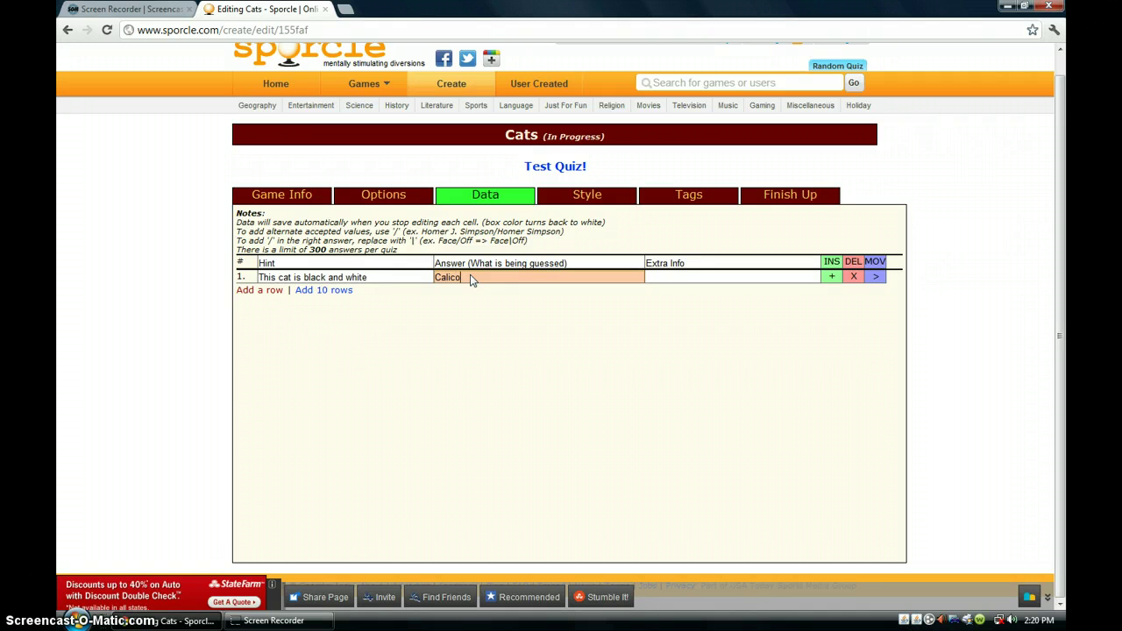
- Add two more data rows and enter the answers "Tabby" in row 2 and "Persian" in row 3
{"action": "left_click", "coordinate": [262, 293]}
{"action": "left_click", "coordinate": [265, 306]}
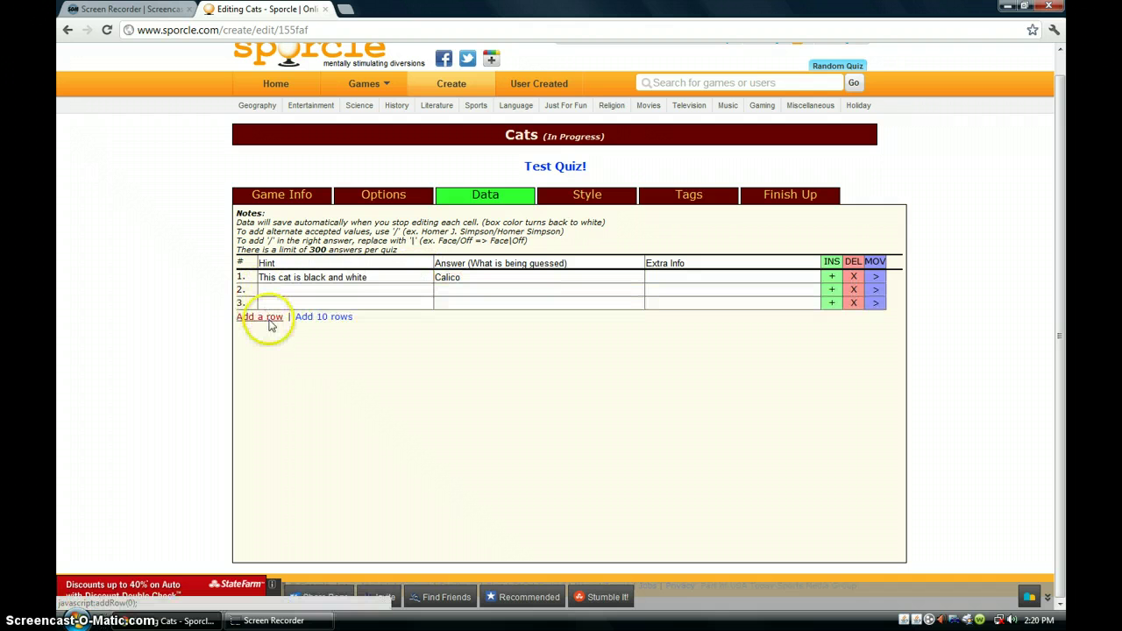
{"action": "left_click", "coordinate": [461, 291]}
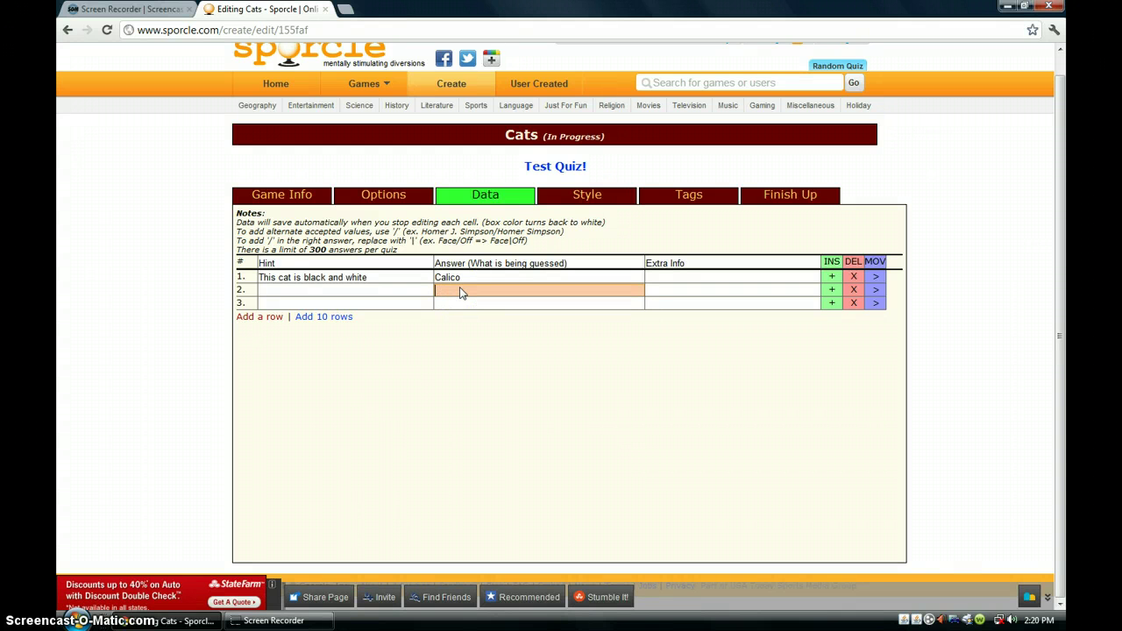
{"action": "key", "text": "Tab"}
{"action": "key", "text": "Tab"}
{"action": "key", "text": "Tab"}
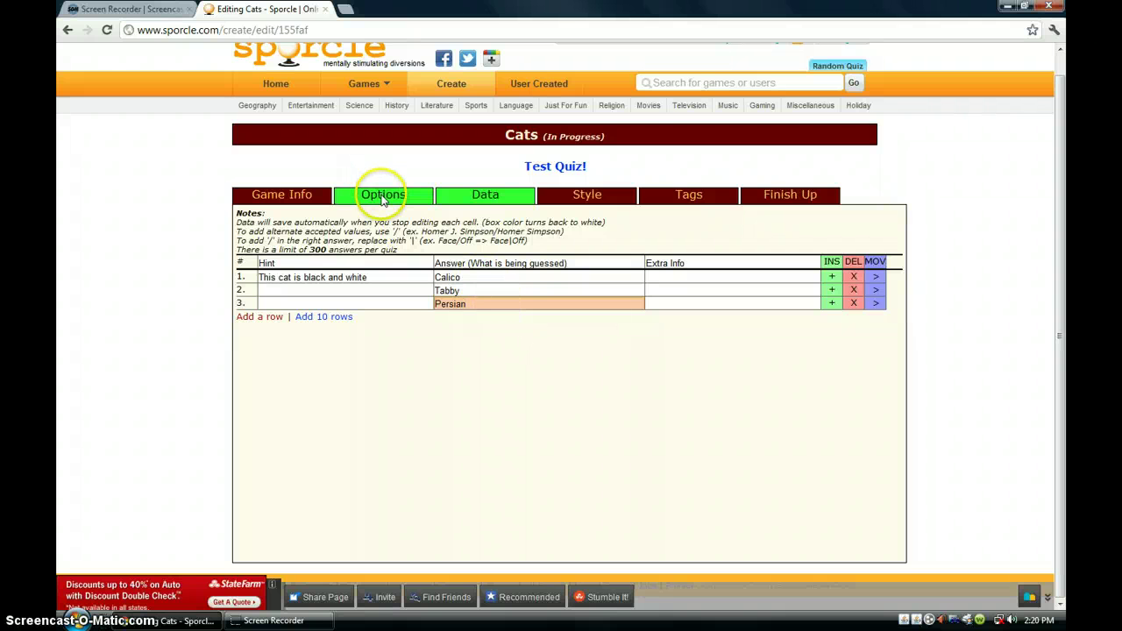
- In the quiz style settings, set the hint background to dark red #330B05 and the hint text to blue #0D1DFF
{"action": "left_click", "coordinate": [583, 198]}
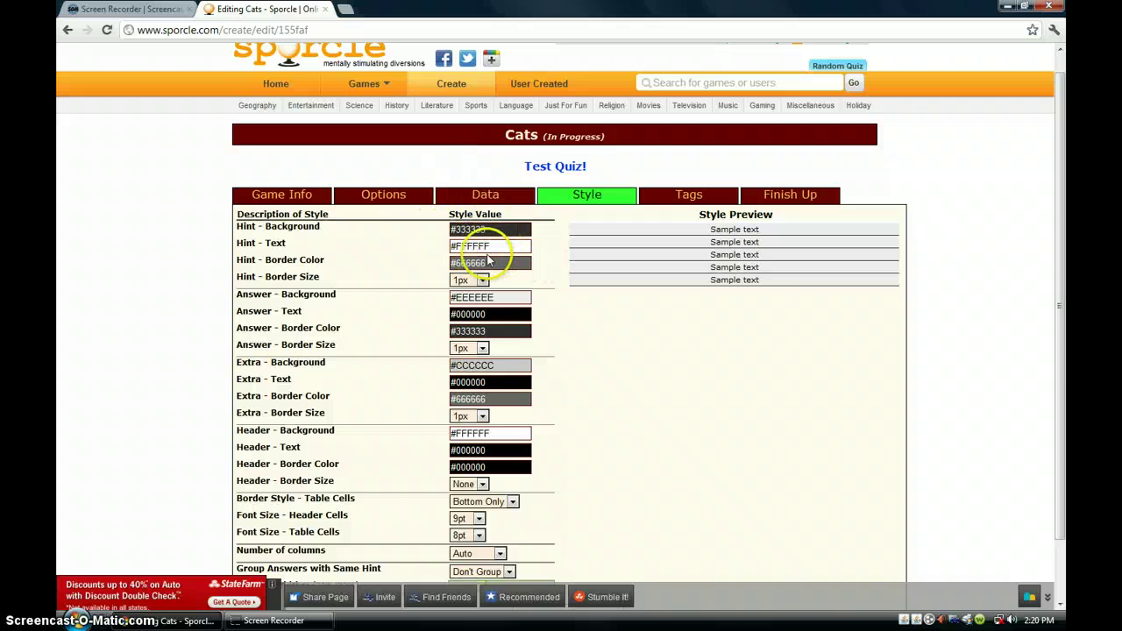
{"action": "scroll", "coordinate": [473, 267], "scroll_direction": "down", "scroll_amount": 1}
{"action": "scroll", "coordinate": [439, 296], "scroll_direction": "up", "scroll_amount": 1}
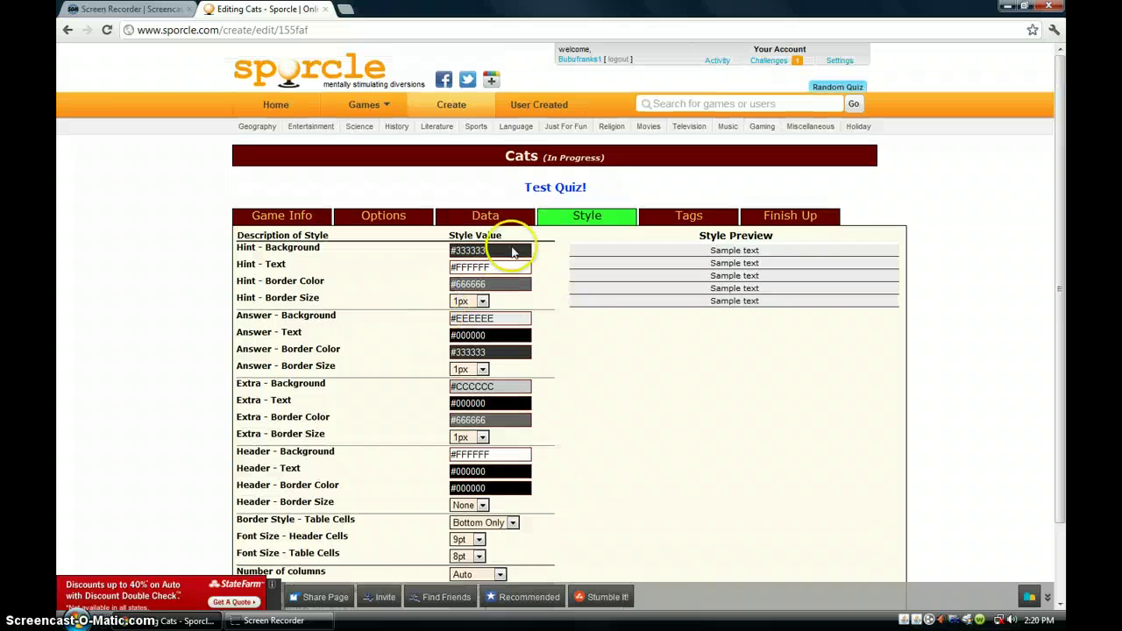
{"action": "left_click", "coordinate": [496, 254]}
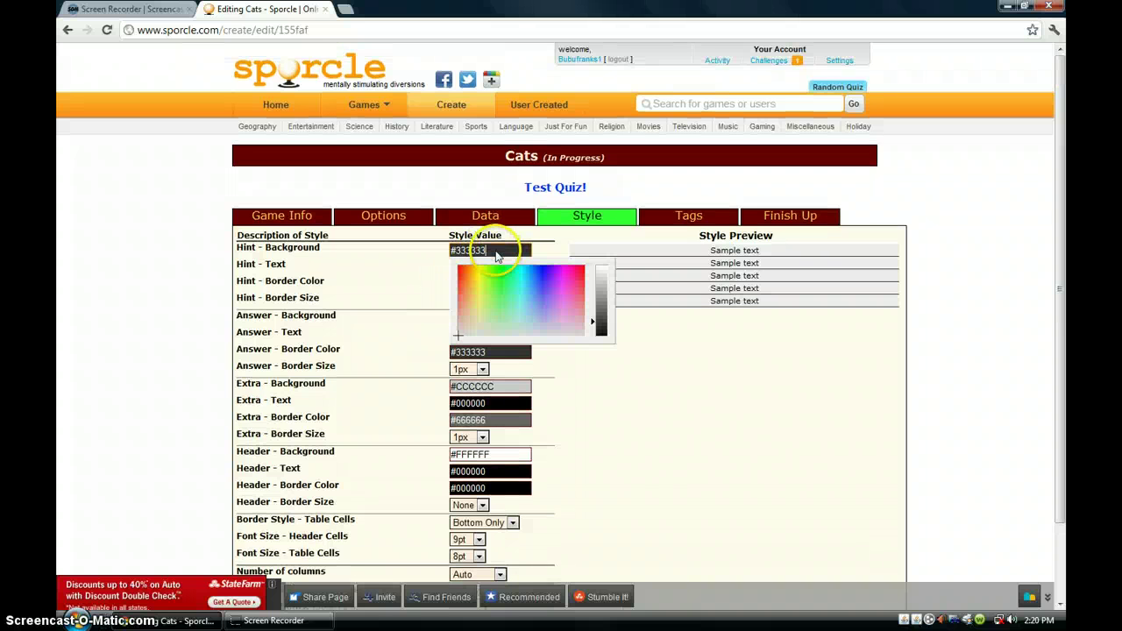
{"action": "left_click", "coordinate": [462, 275]}
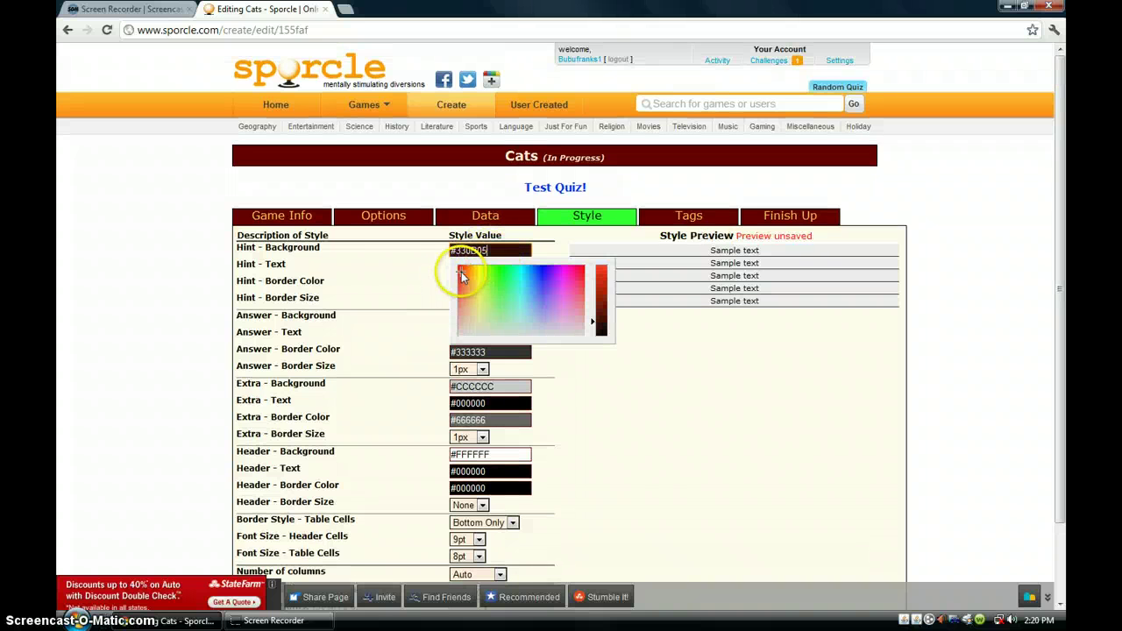
{"action": "left_click", "coordinate": [399, 270]}
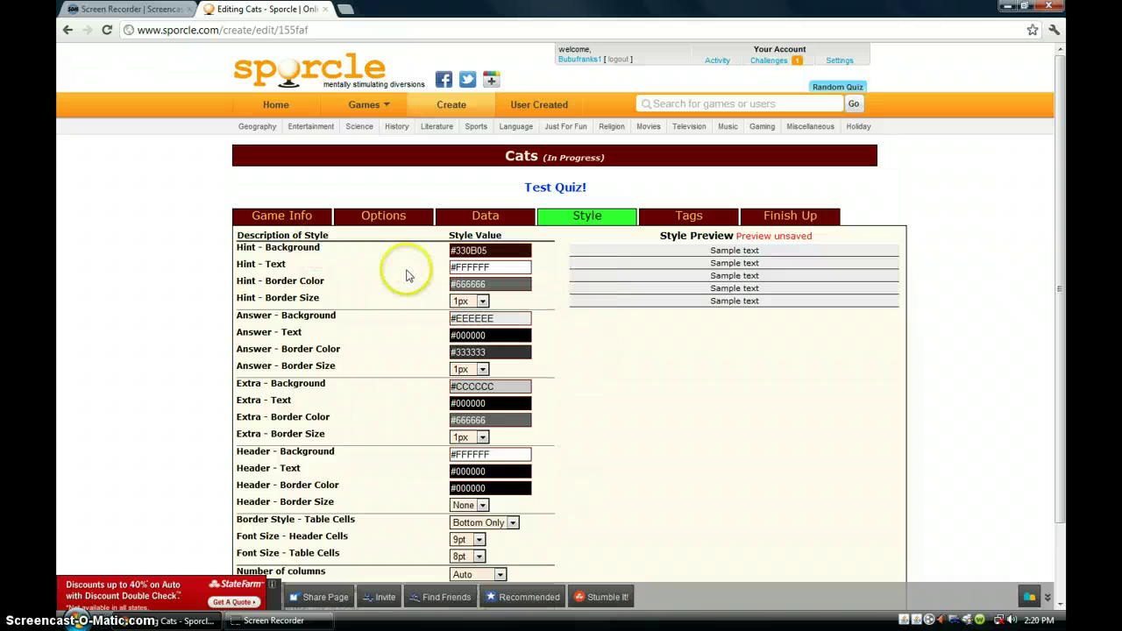
{"action": "left_click", "coordinate": [503, 268]}
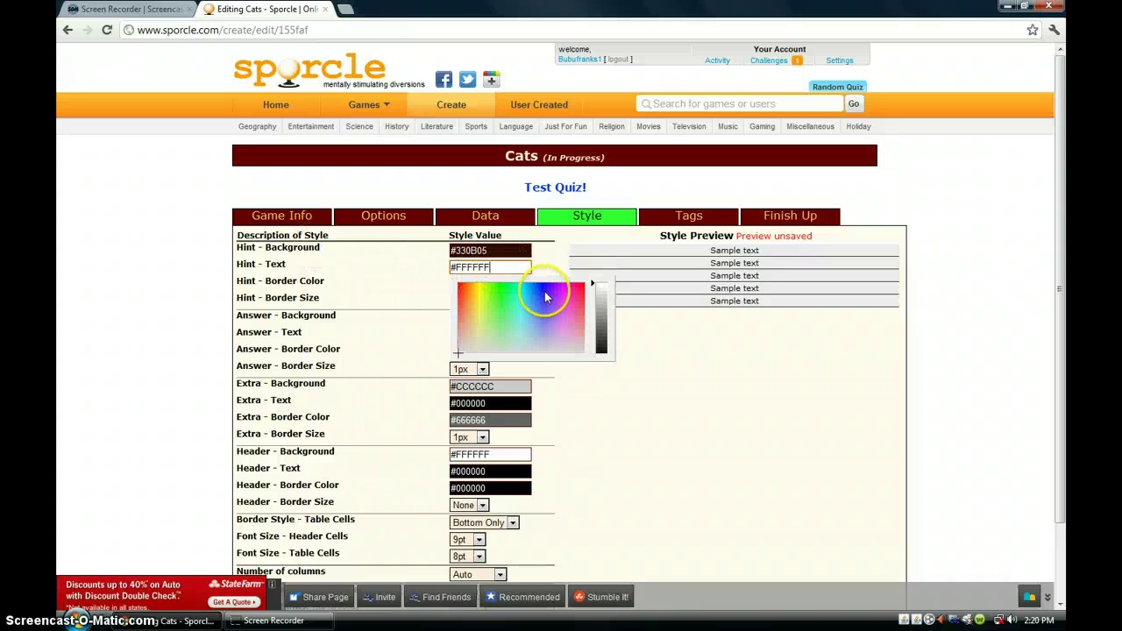
{"action": "left_click", "coordinate": [541, 287]}
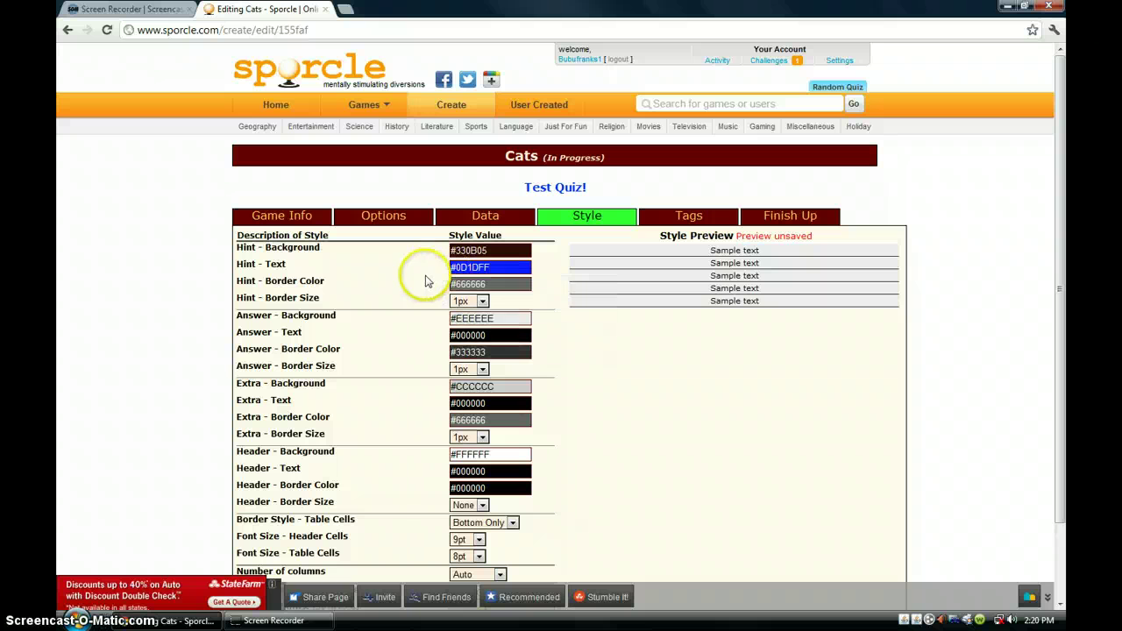
- Set the hint border colour to dark red #5C1005 and keep the answer border size at 1px
{"action": "left_click", "coordinate": [501, 288]}
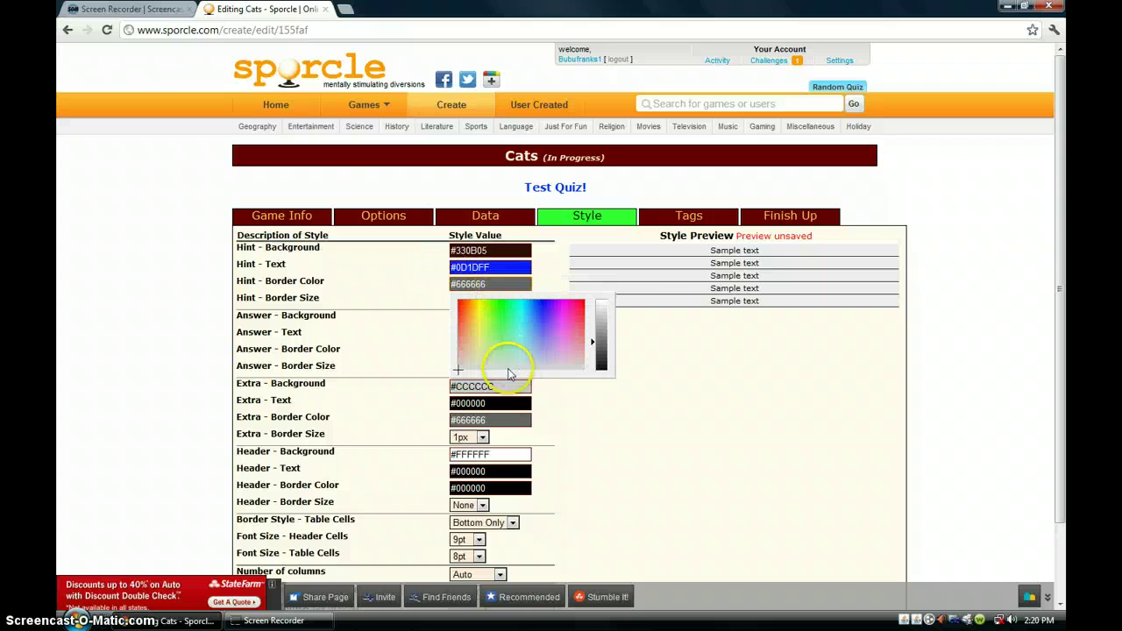
{"action": "left_click", "coordinate": [459, 302]}
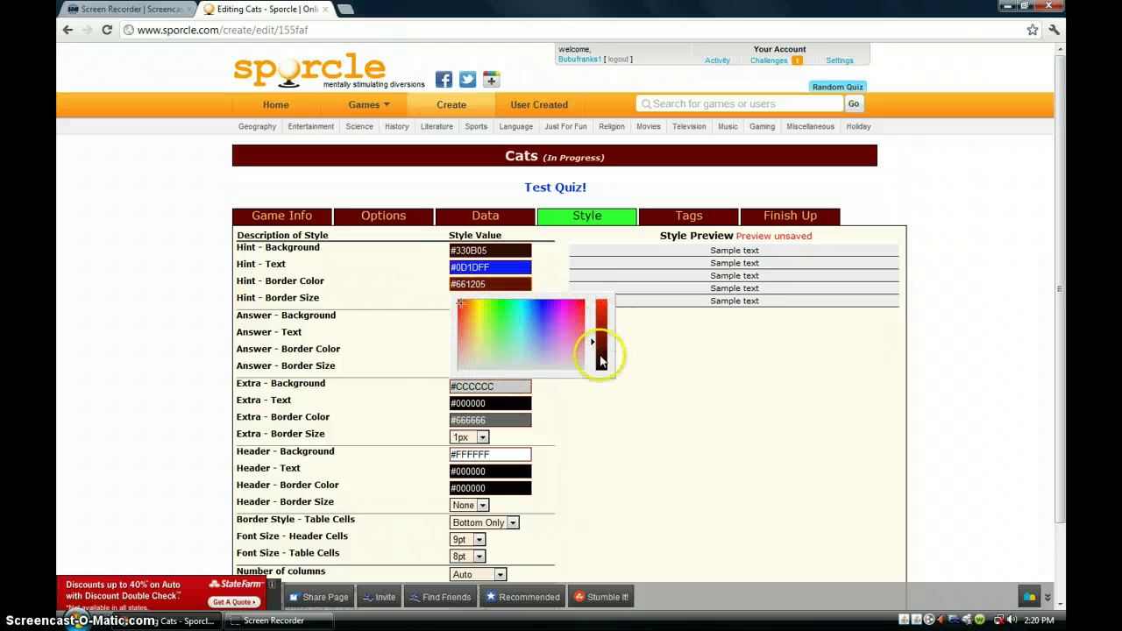
{"action": "left_click", "coordinate": [411, 304]}
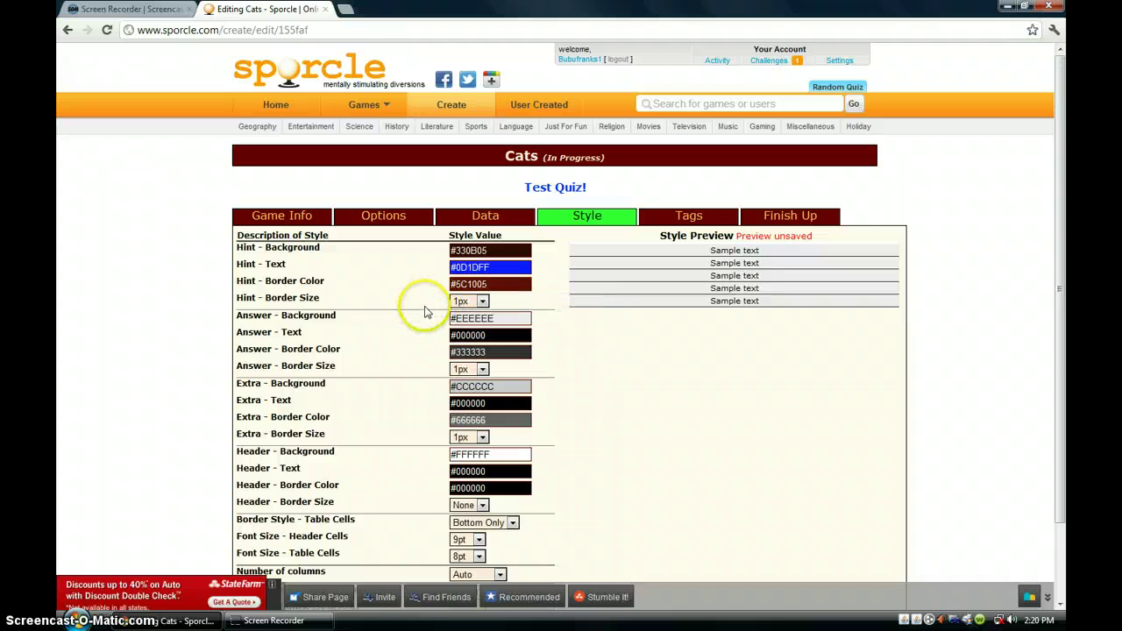
{"action": "scroll", "coordinate": [400, 306], "scroll_direction": "down", "scroll_amount": 1}
{"action": "left_click", "coordinate": [481, 279]}
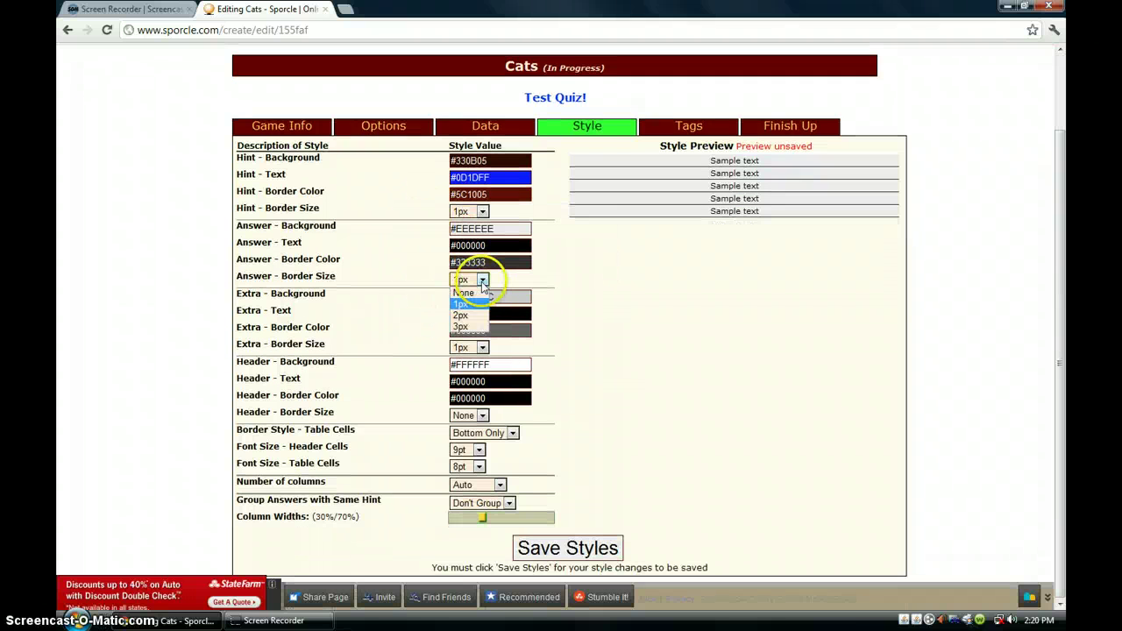
{"action": "left_click", "coordinate": [491, 307]}
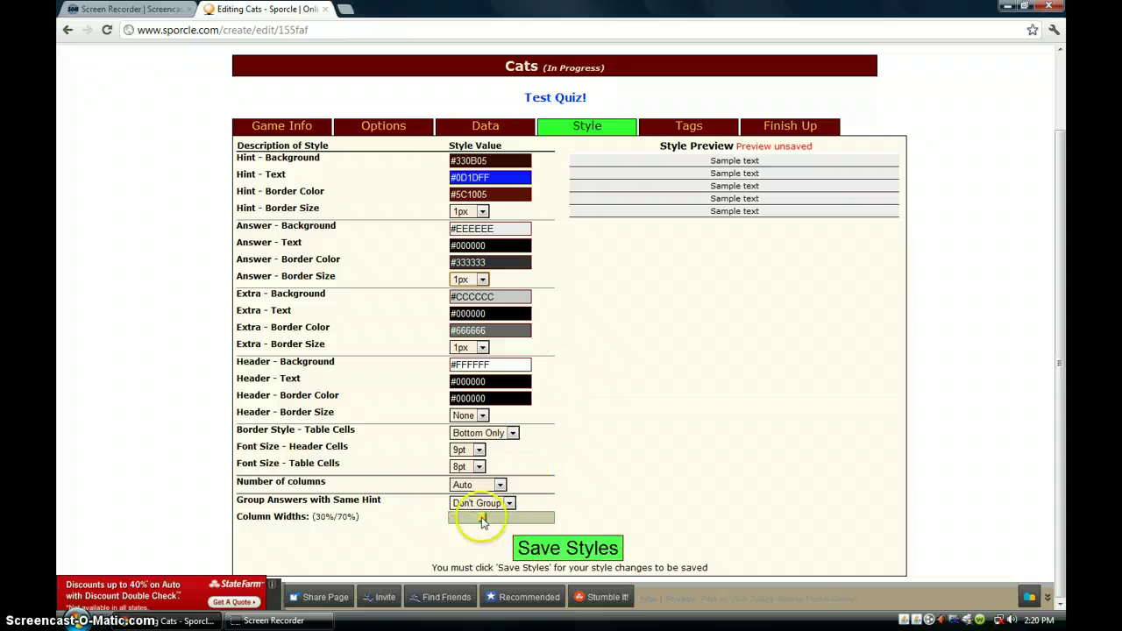
{"action": "scroll", "coordinate": [474, 301], "scroll_direction": "up", "scroll_amount": 1}
{"action": "scroll", "coordinate": [218, 62], "scroll_direction": "down", "scroll_amount": 1}
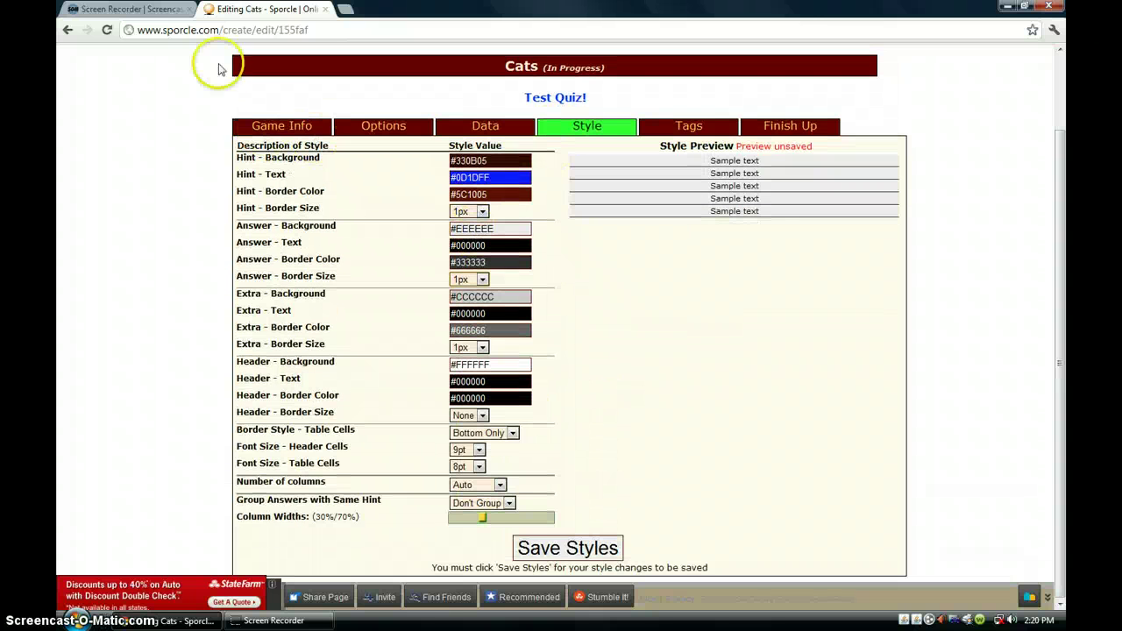
- In the quiz's basic game info, set the category to Entertainment and save the changes
{"action": "left_click", "coordinate": [289, 124]}
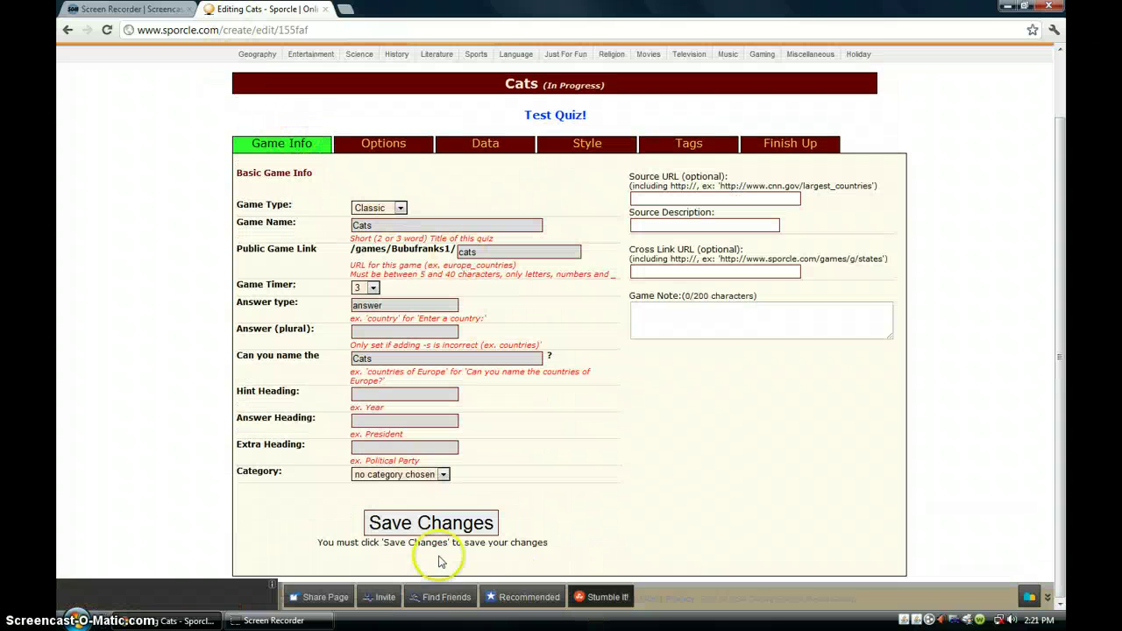
{"action": "left_click", "coordinate": [444, 474]}
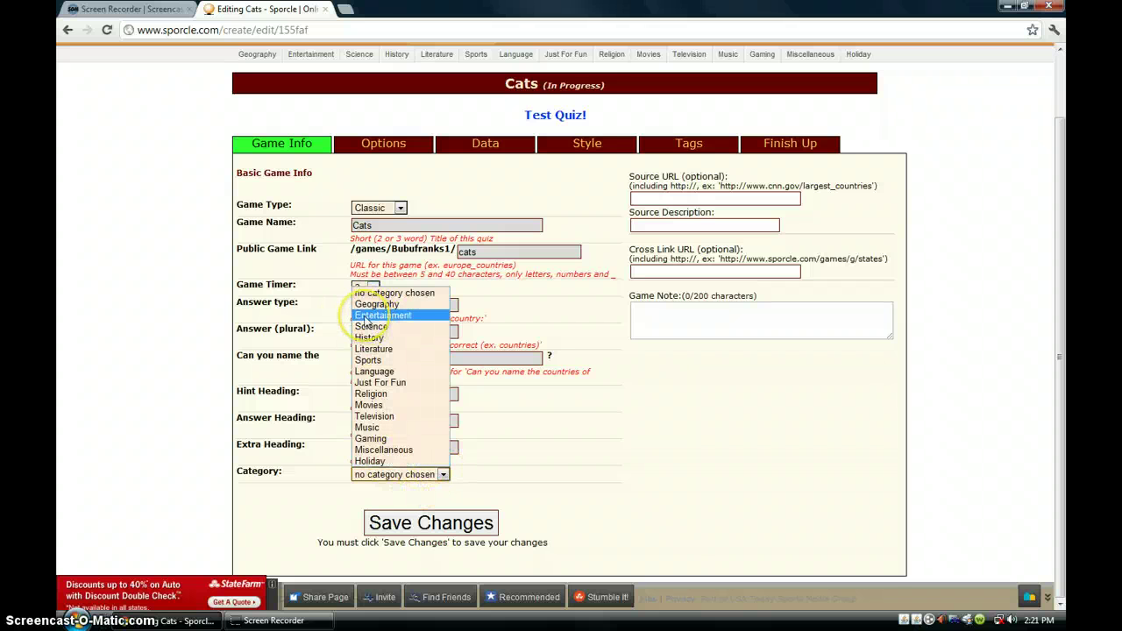
{"action": "left_click", "coordinate": [367, 318]}
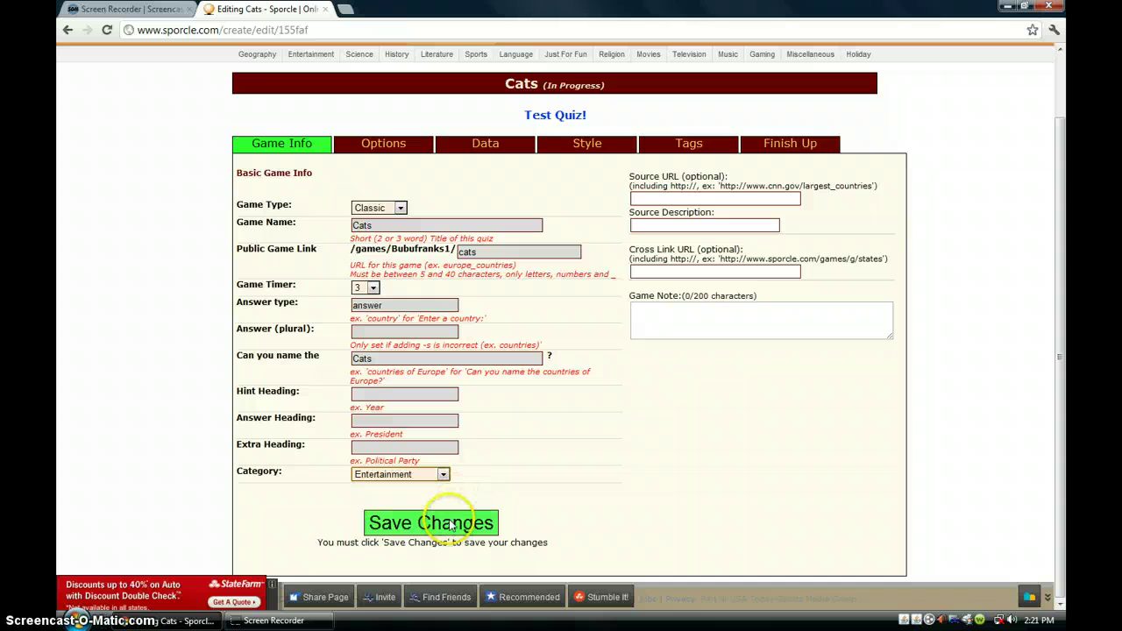
{"action": "left_click", "coordinate": [399, 146]}
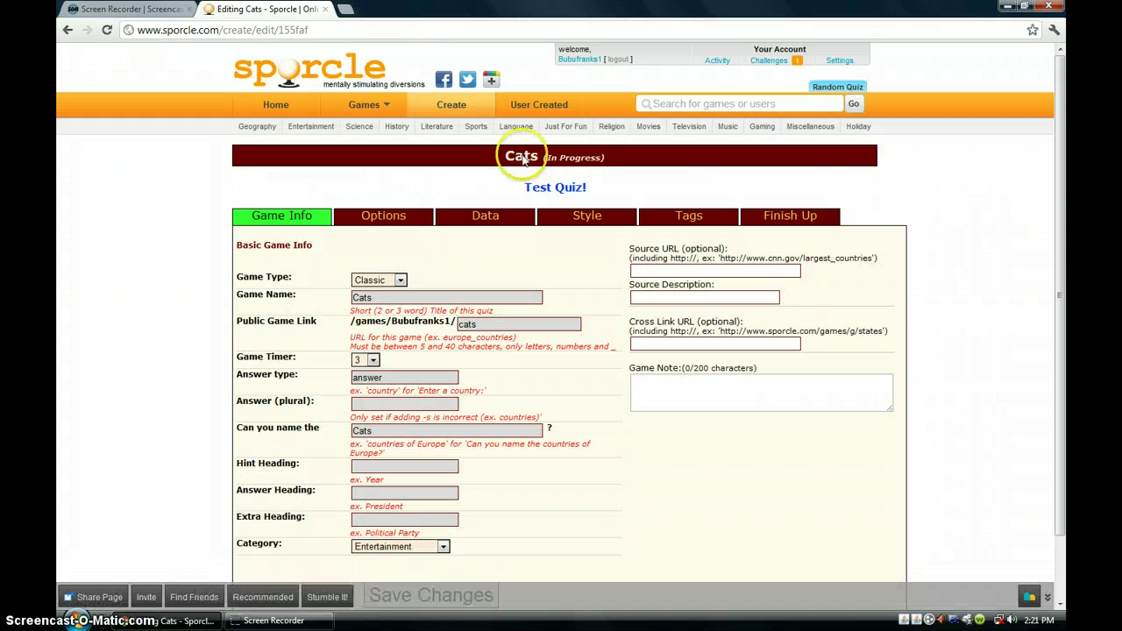
- Search the quiz tags for "meow, cats, claws, sporcle"
{"action": "left_click", "coordinate": [584, 220]}
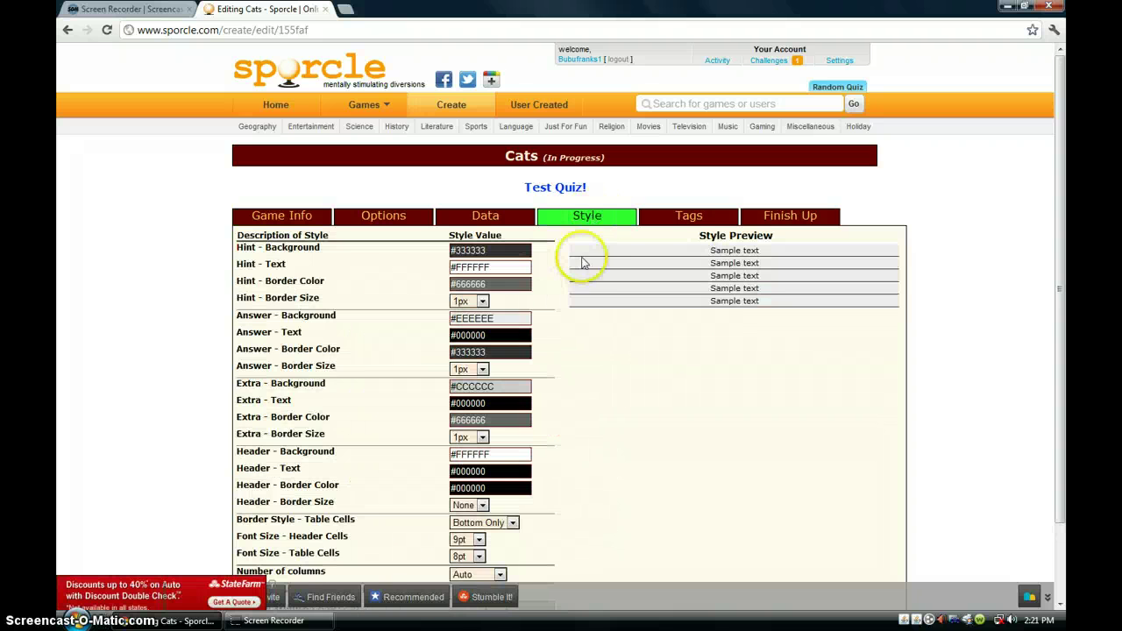
{"action": "left_click", "coordinate": [709, 218]}
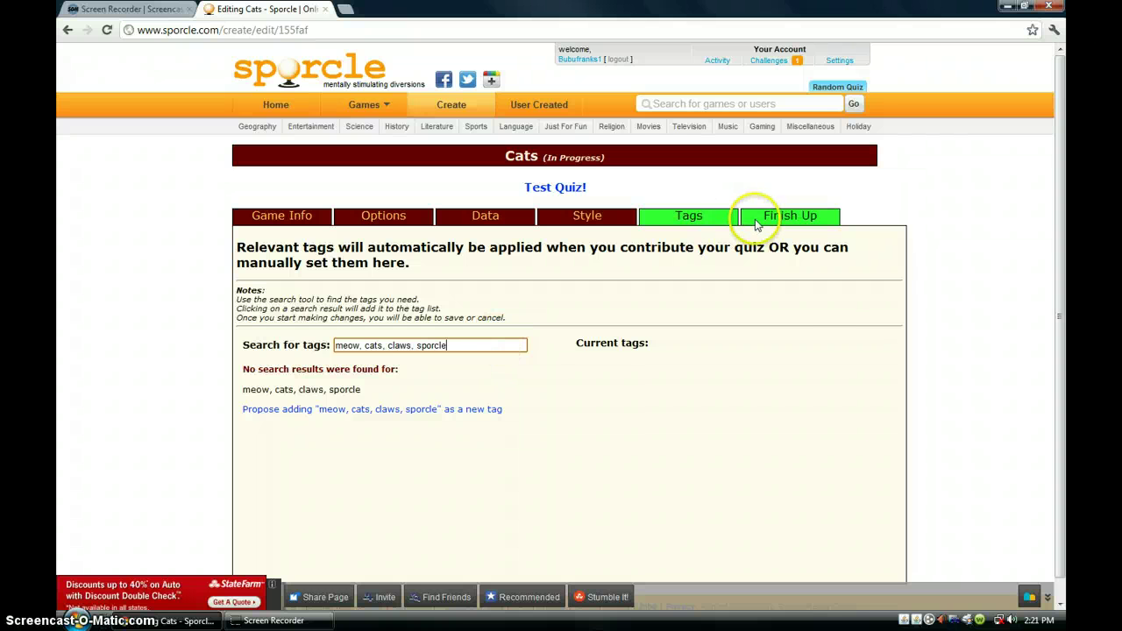
- Finish up the Cats quiz by launching the game to the public
{"action": "left_click", "coordinate": [759, 222]}
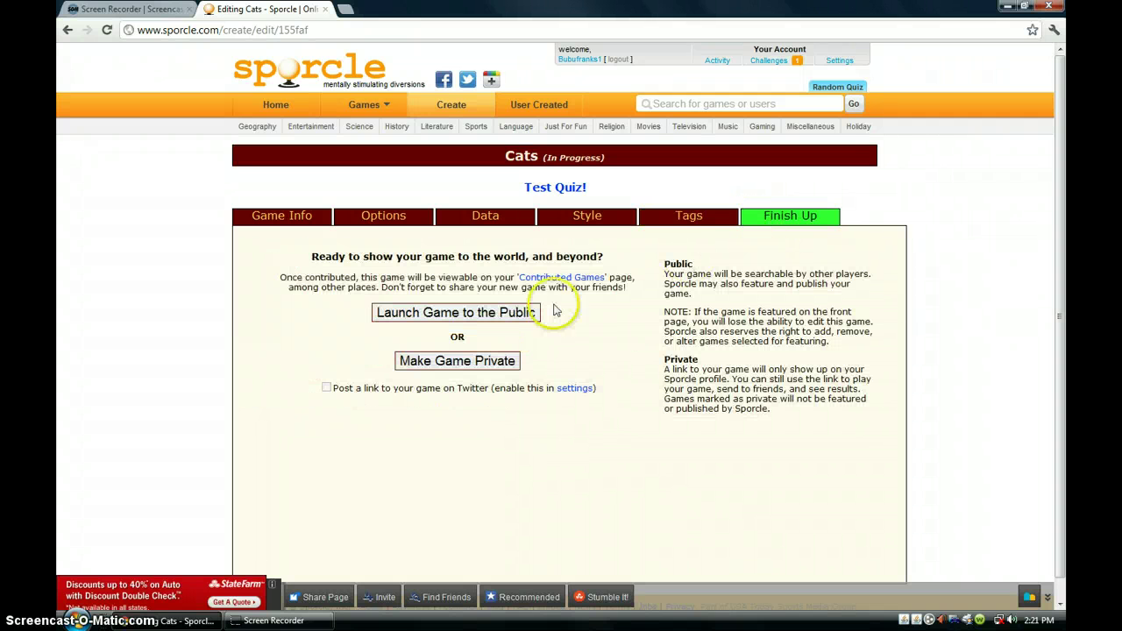
{"action": "left_click", "coordinate": [403, 312]}
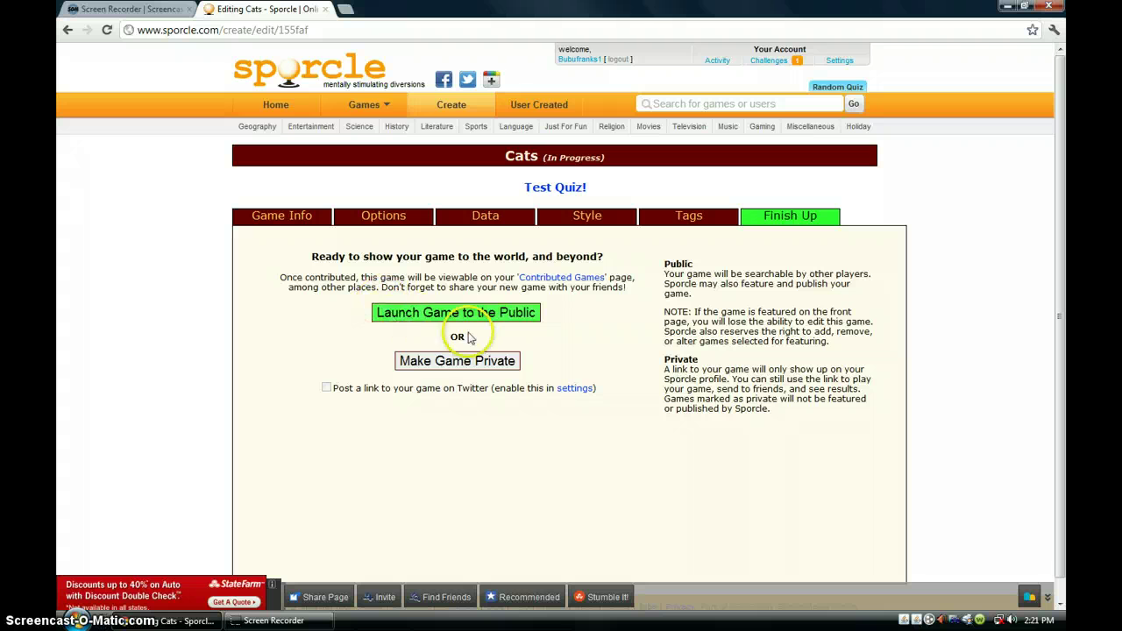
{"action": "left_click", "coordinate": [408, 315]}
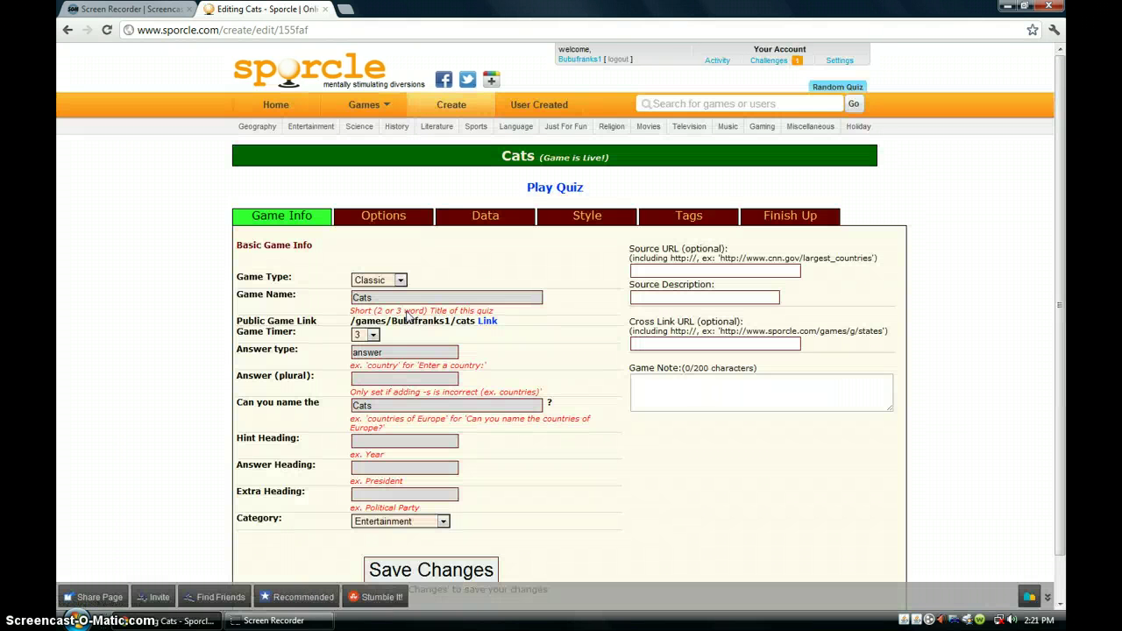
- Open the live Cats quiz and play it with the answers Calico, Tabby and Persian
{"action": "left_click", "coordinate": [570, 189]}
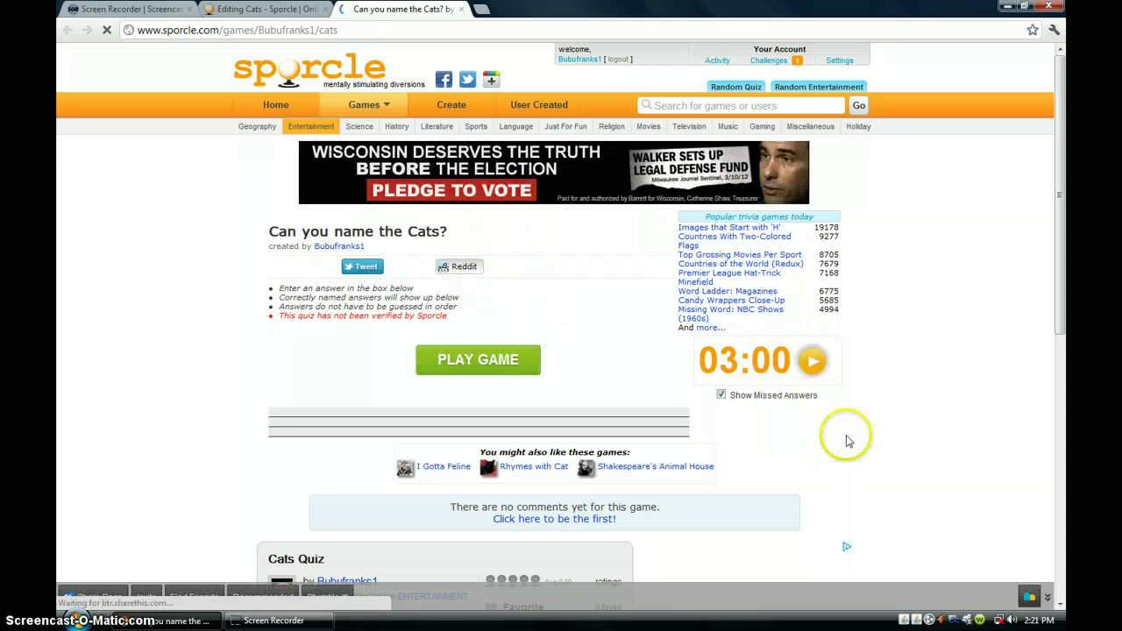
{"action": "scroll", "coordinate": [576, 305], "scroll_direction": "down", "scroll_amount": 2}
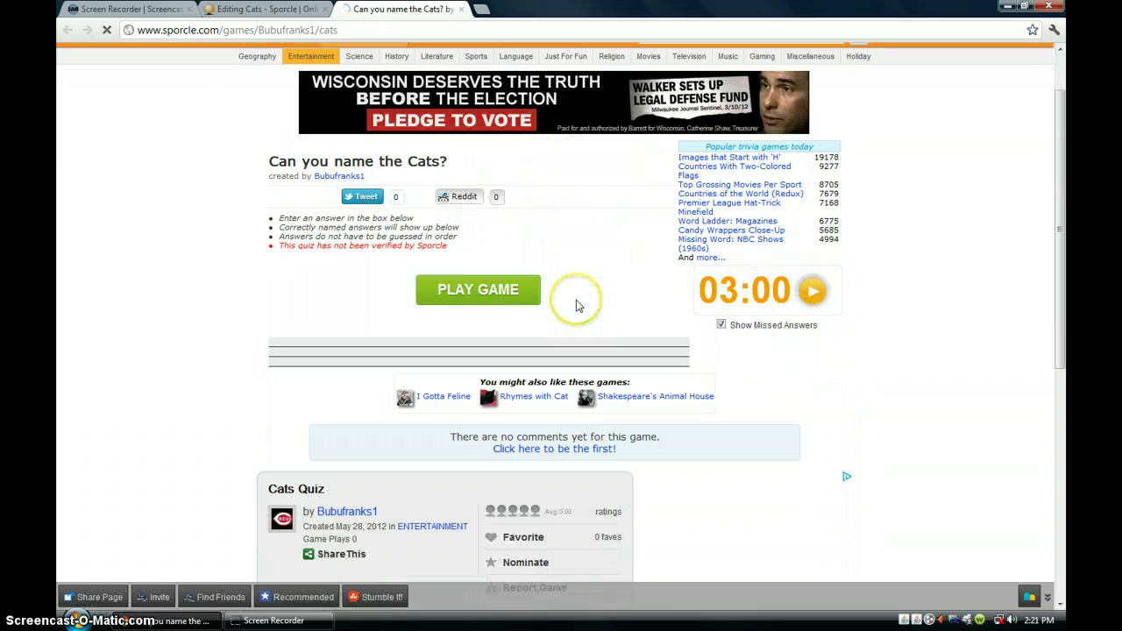
{"action": "scroll", "coordinate": [482, 291], "scroll_direction": "down", "scroll_amount": 2}
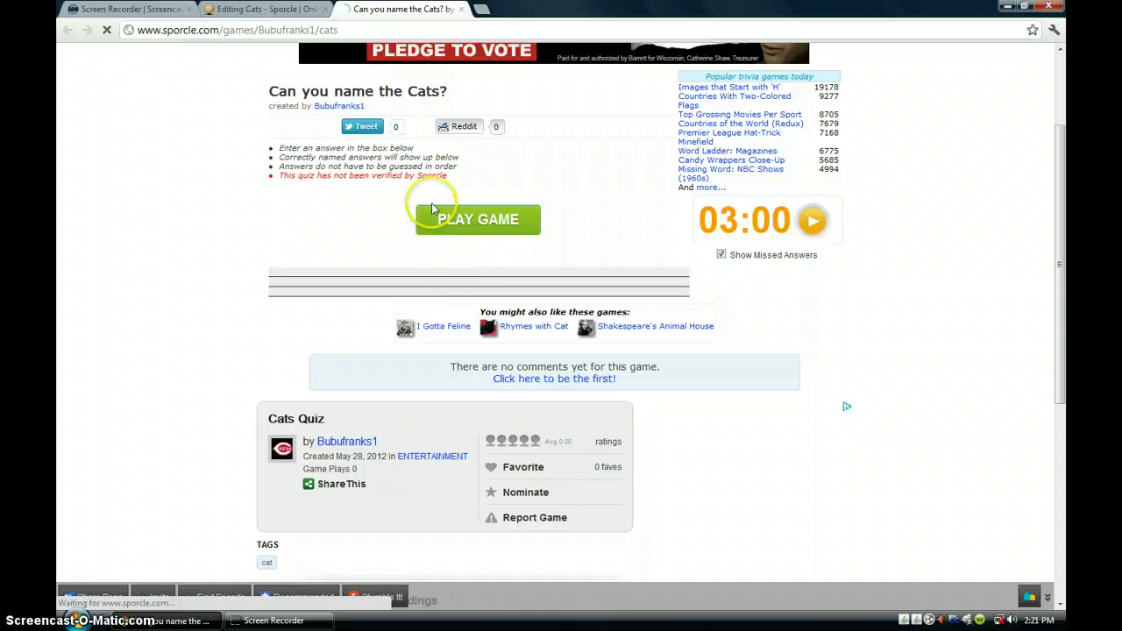
{"action": "left_click", "coordinate": [451, 219]}
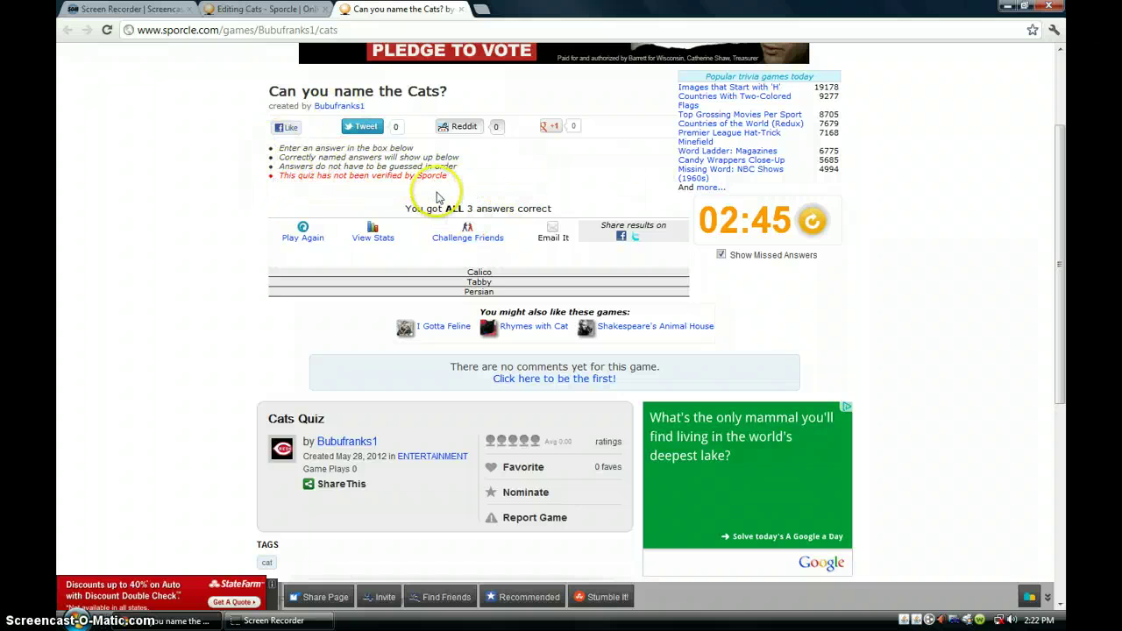
{"action": "scroll", "coordinate": [496, 238], "scroll_direction": "up", "scroll_amount": 2}
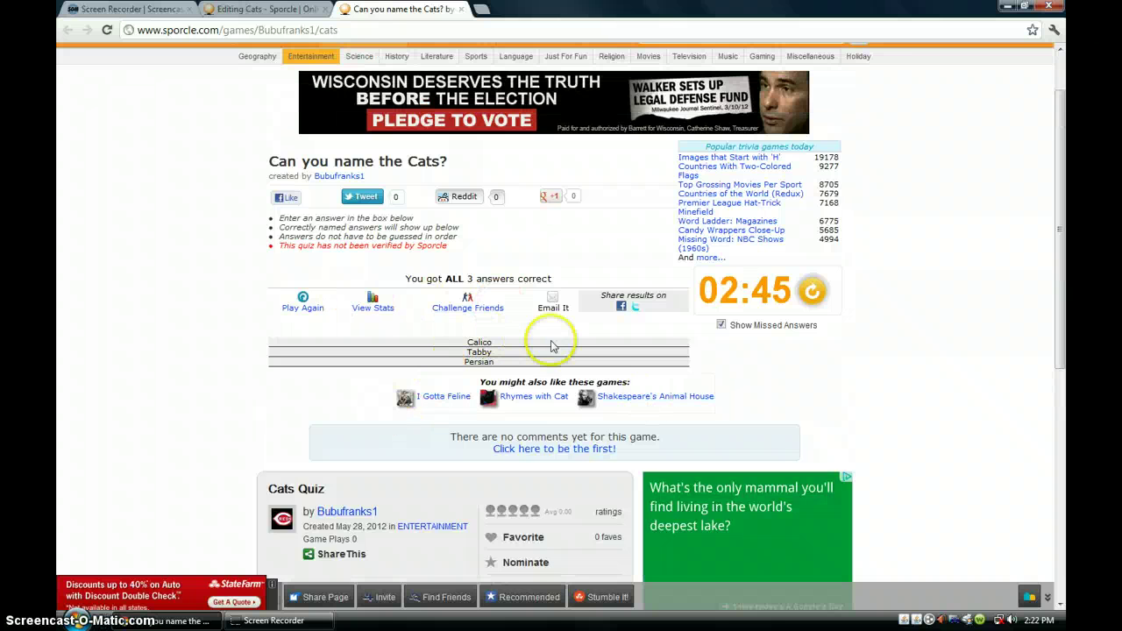
{"action": "scroll", "coordinate": [456, 263], "scroll_direction": "up", "scroll_amount": 2}
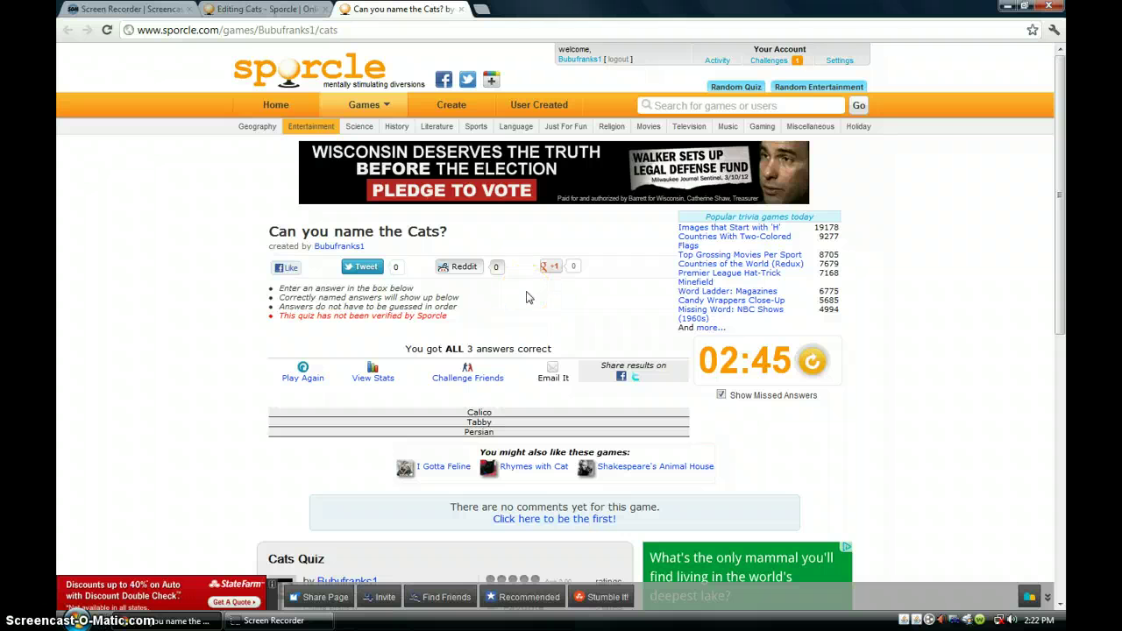
{"action": "scroll", "coordinate": [683, 267], "scroll_direction": "down", "scroll_amount": 2}
{"action": "scroll", "coordinate": [666, 307], "scroll_direction": "up", "scroll_amount": 2}
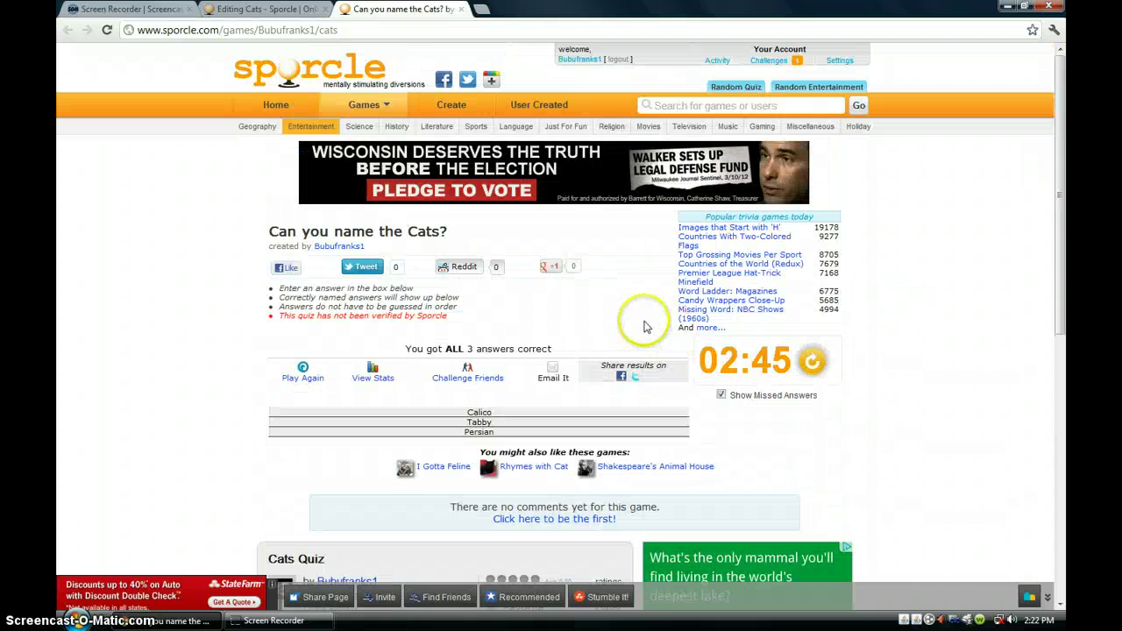